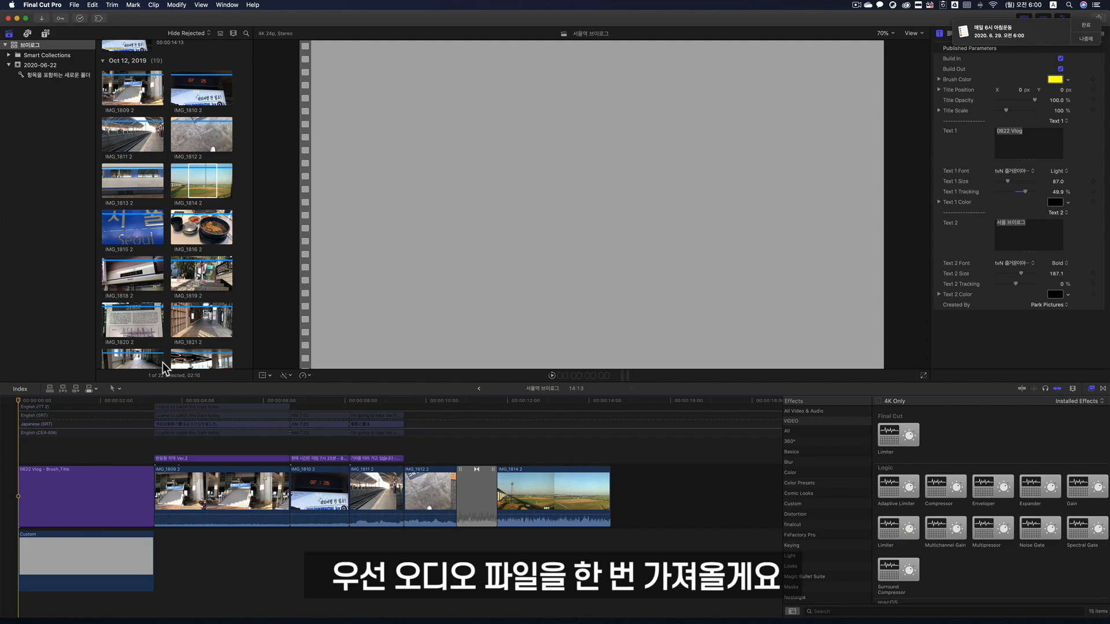
# - Import the audio file "나의 노래 18 - 2020. 6. 15. 오전 9.48.m4a" from the Music folder into the 2020-06-22 event, copying it to the library
pyautogui.click(74, 5)
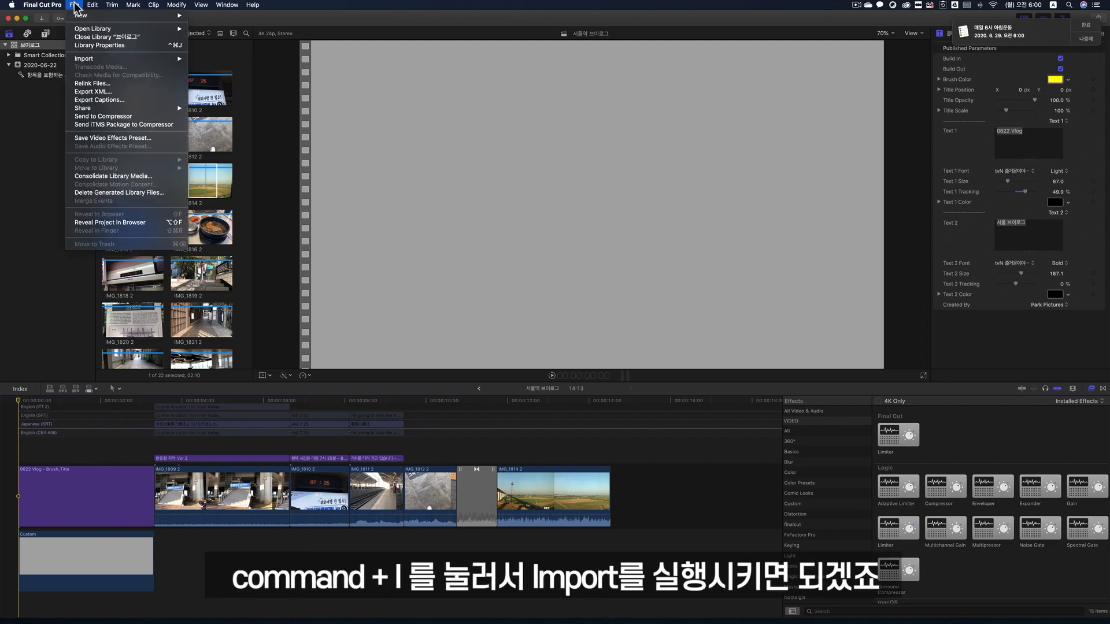
pyautogui.moveTo(94, 59)
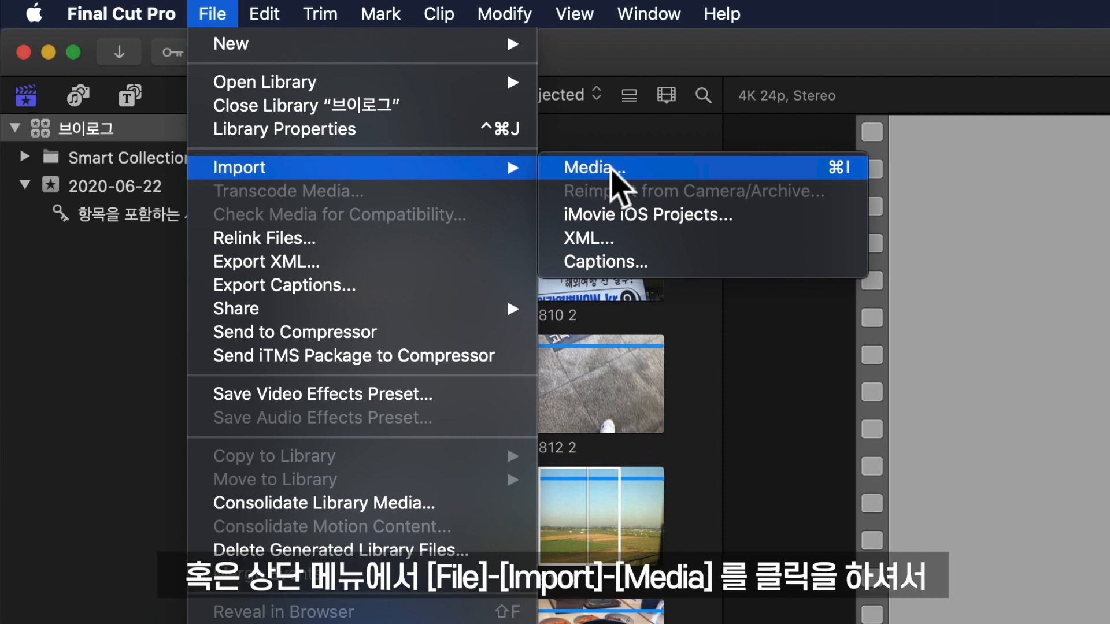
pyautogui.click(611, 171)
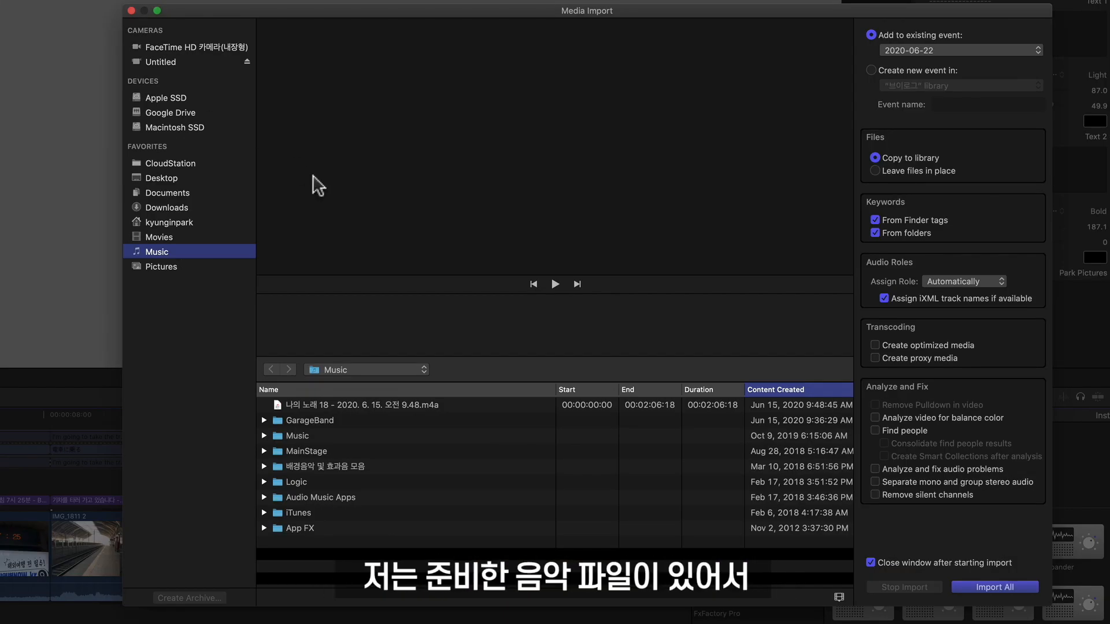
pyautogui.click(457, 403)
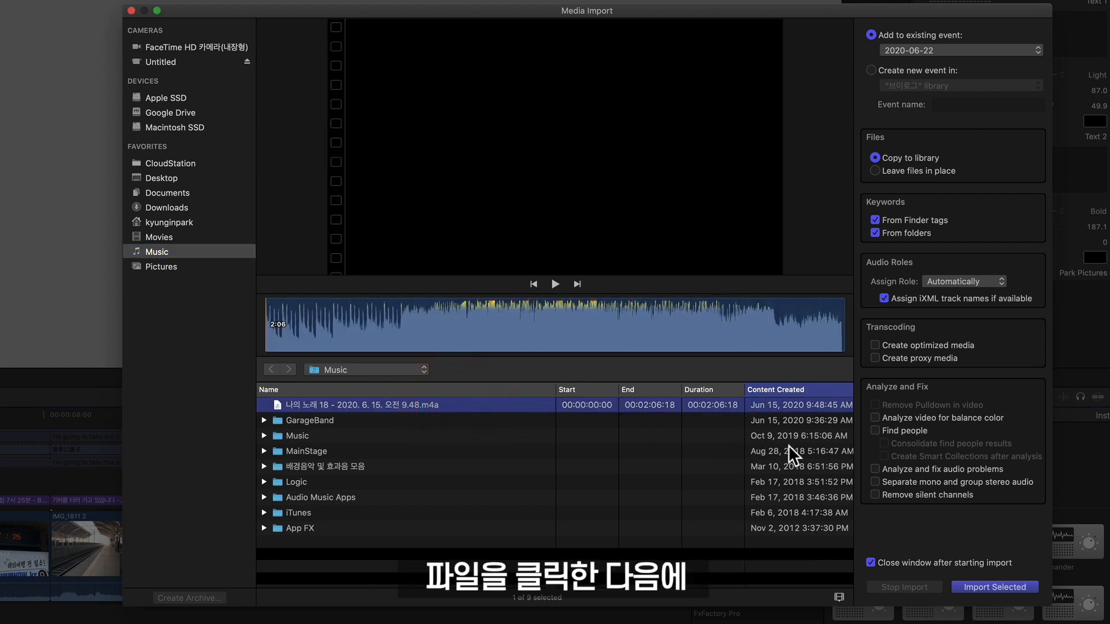
pyautogui.click(968, 585)
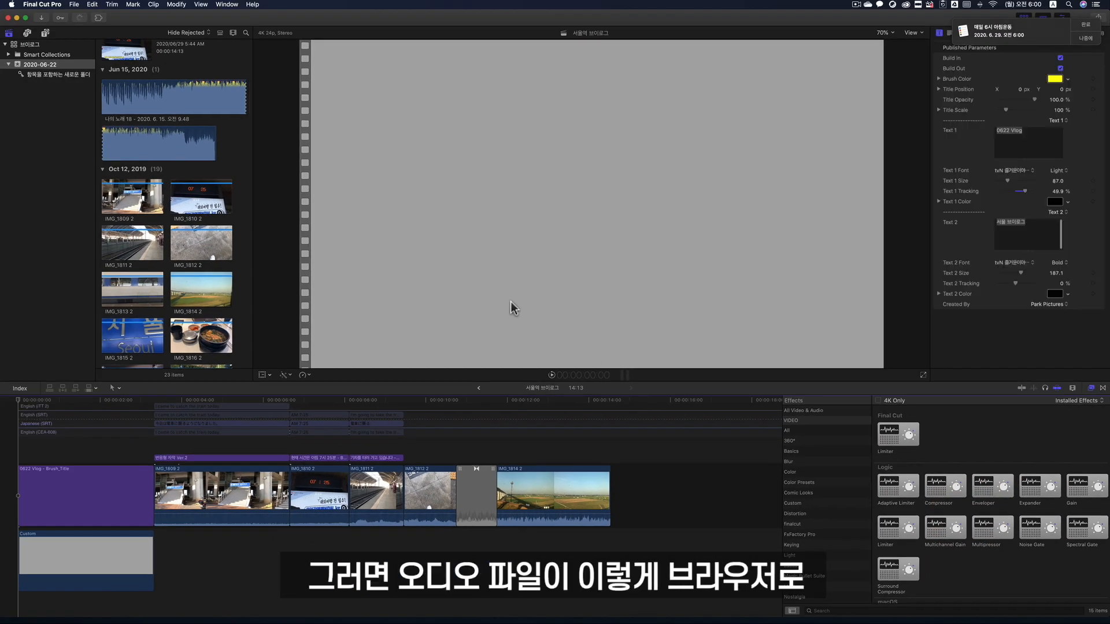
# - Connect the whole imported song to the primary storyline at the project's start and return the playhead to the first frame
pyautogui.click(110, 94)
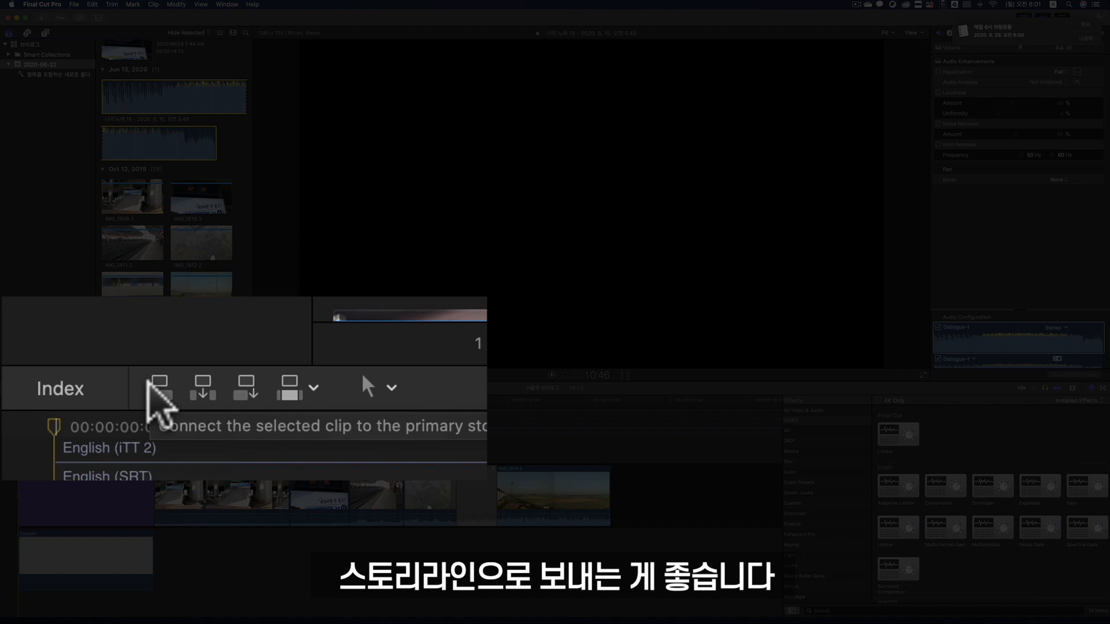
pyautogui.click(50, 388)
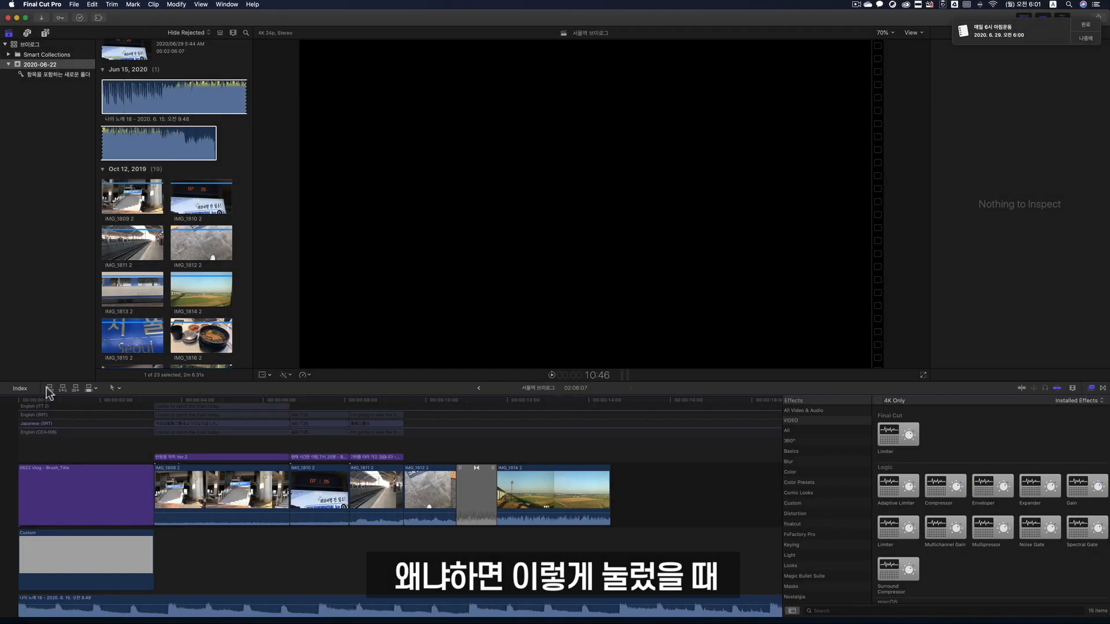
pyautogui.click(19, 401)
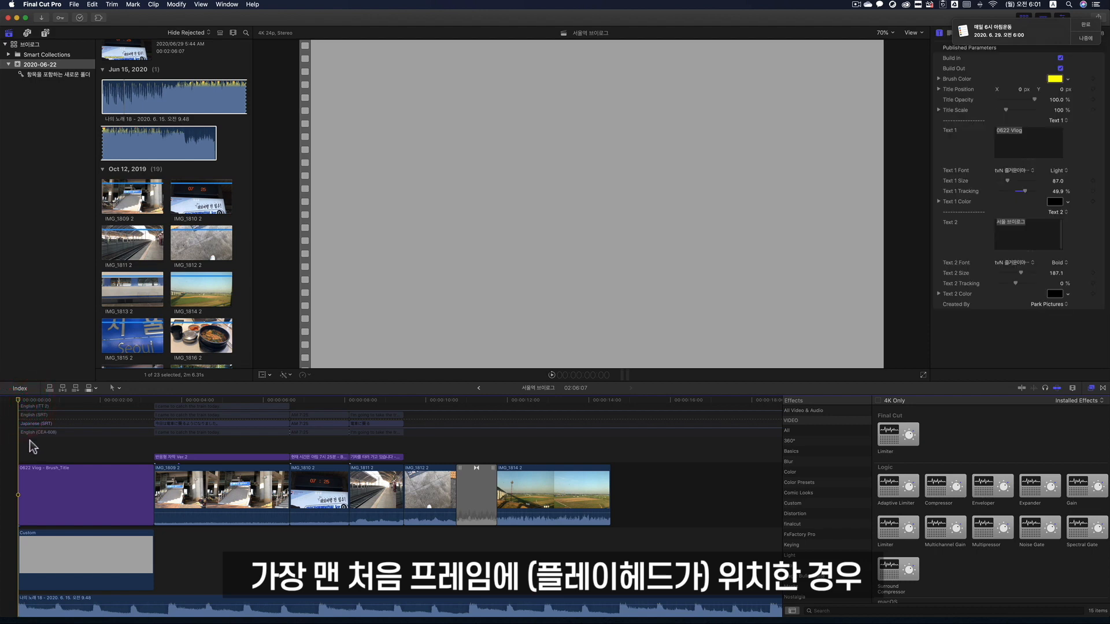
# - Select the connected music clip and play the project from the beginning to about the nine-second mark
pyautogui.scroll(-1, 33, 488)
pyautogui.scroll(-2, 33, 489)
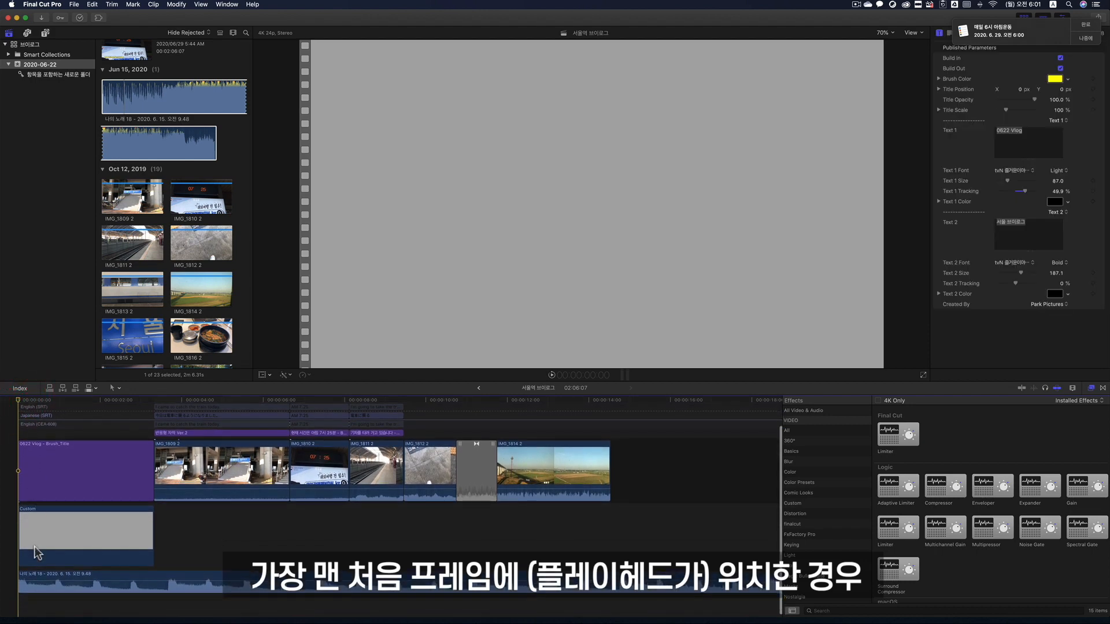
pyautogui.click(36, 581)
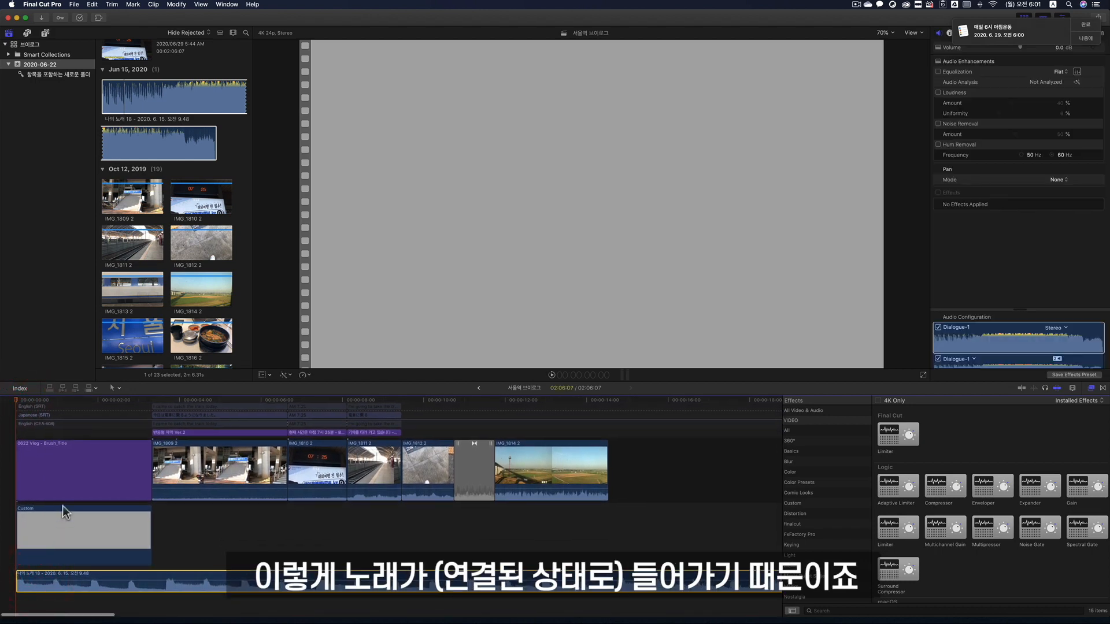
pyautogui.hscroll(-1, 62, 508)
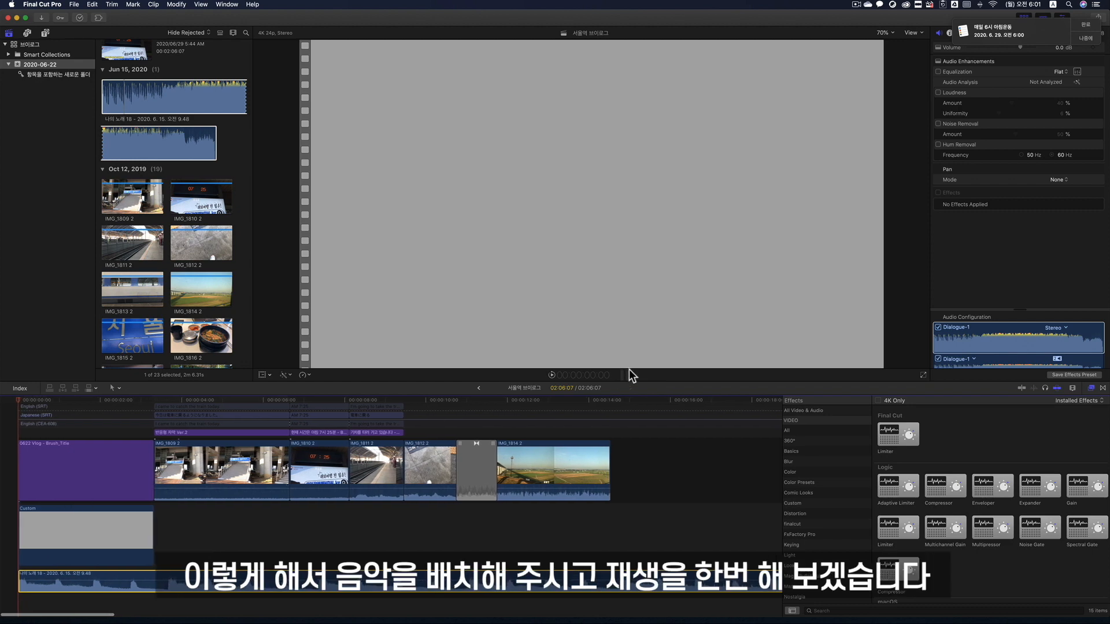
pyautogui.click(551, 376)
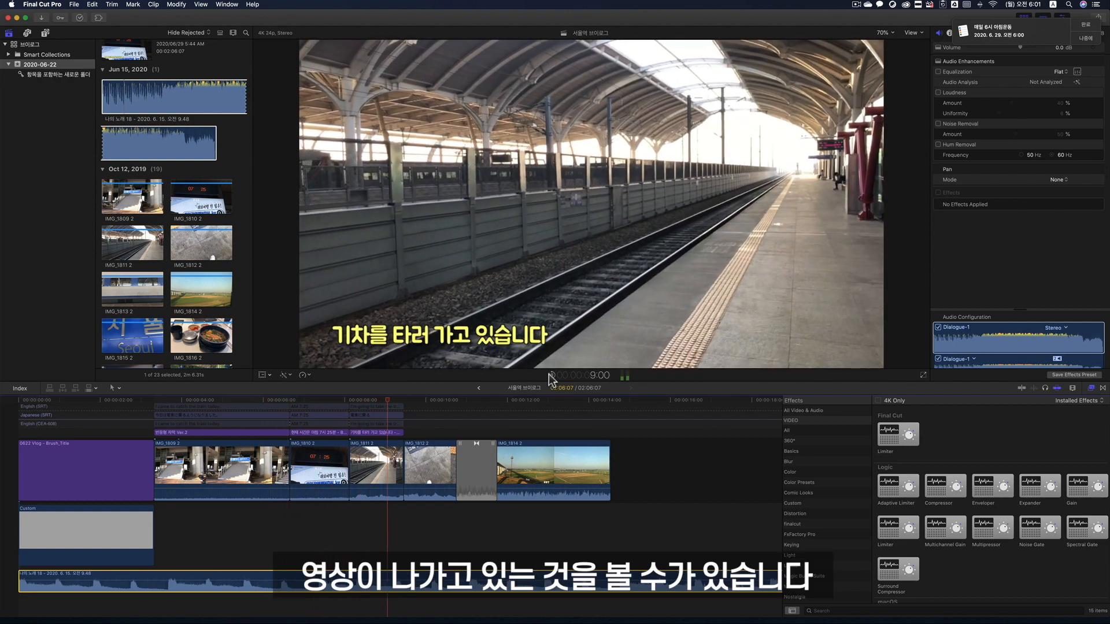
pyautogui.click(551, 376)
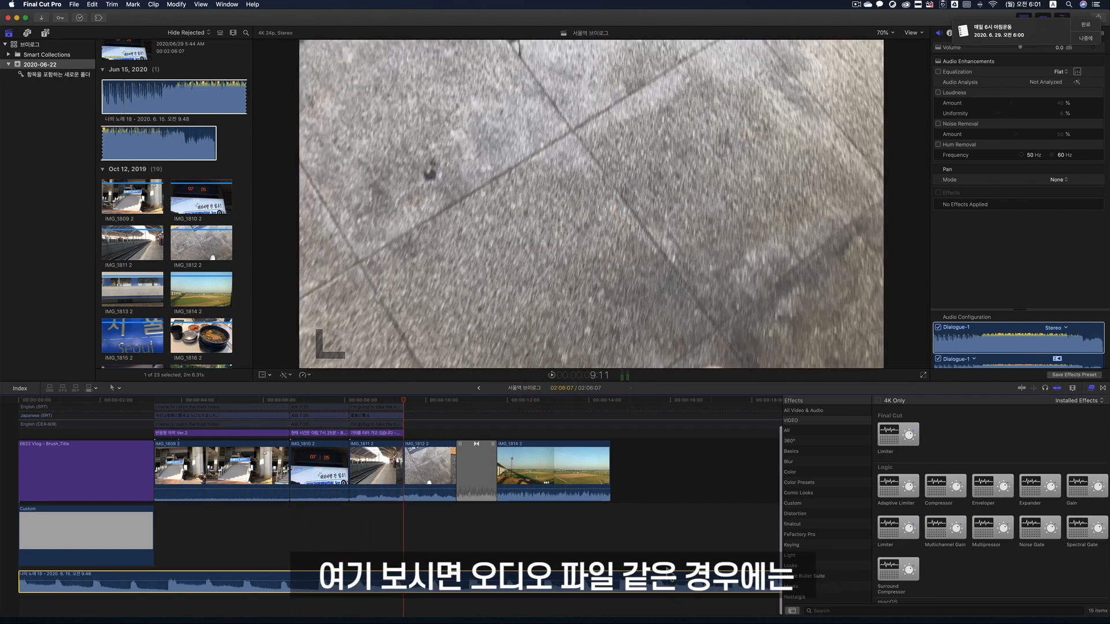
# - Compare the timeline clip display options, choose large waveforms with small filmstrips, and increase the clip height
pyautogui.scroll(1, 671, 575)
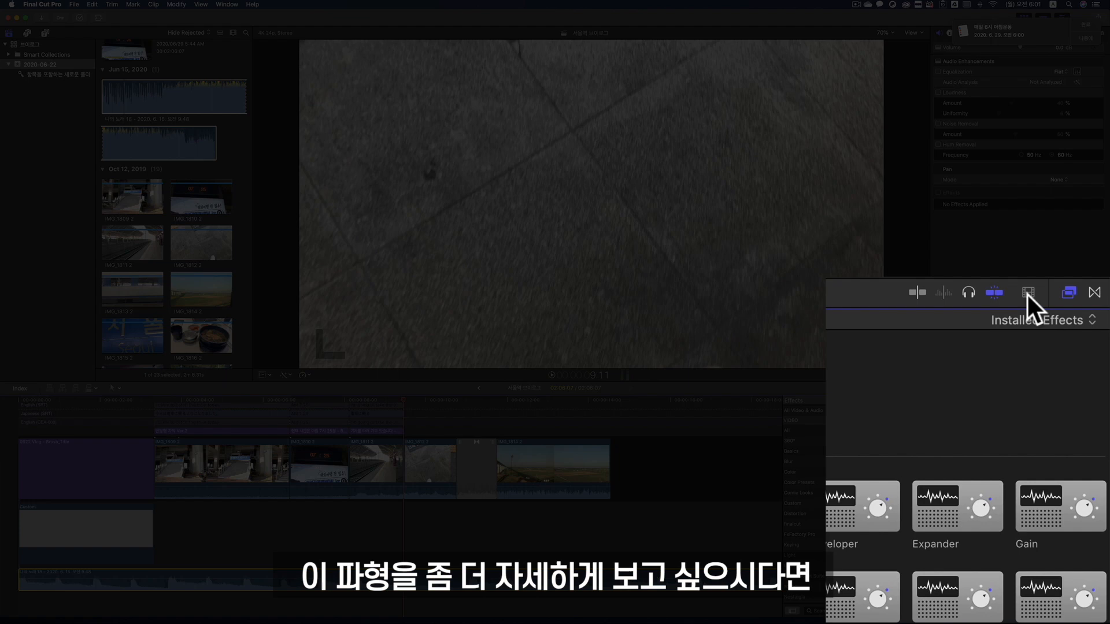
pyautogui.click(1026, 293)
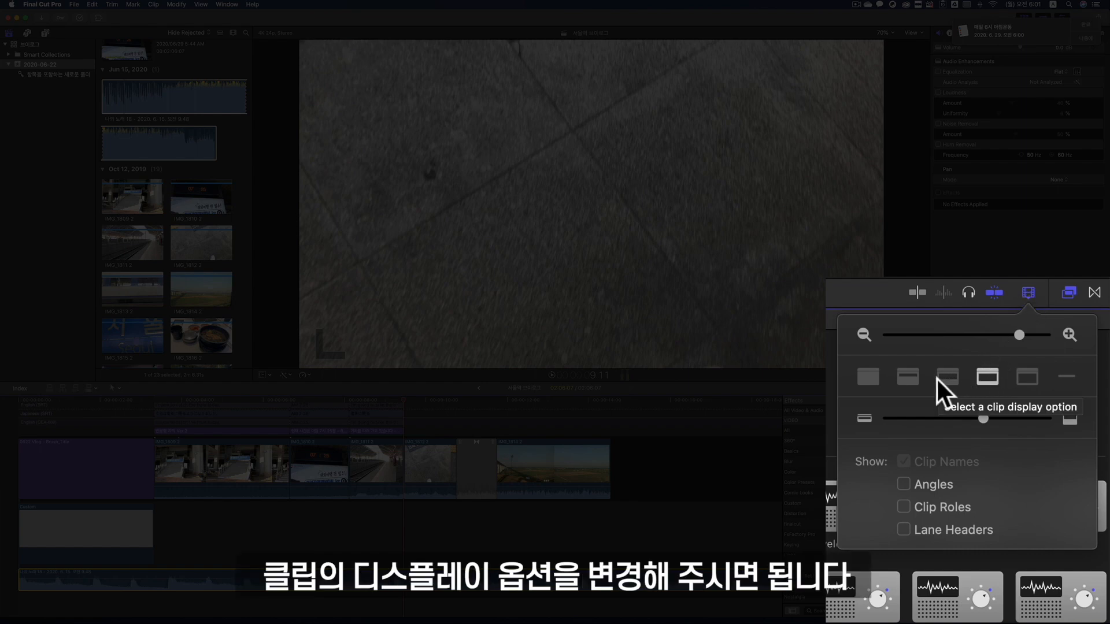
pyautogui.click(872, 376)
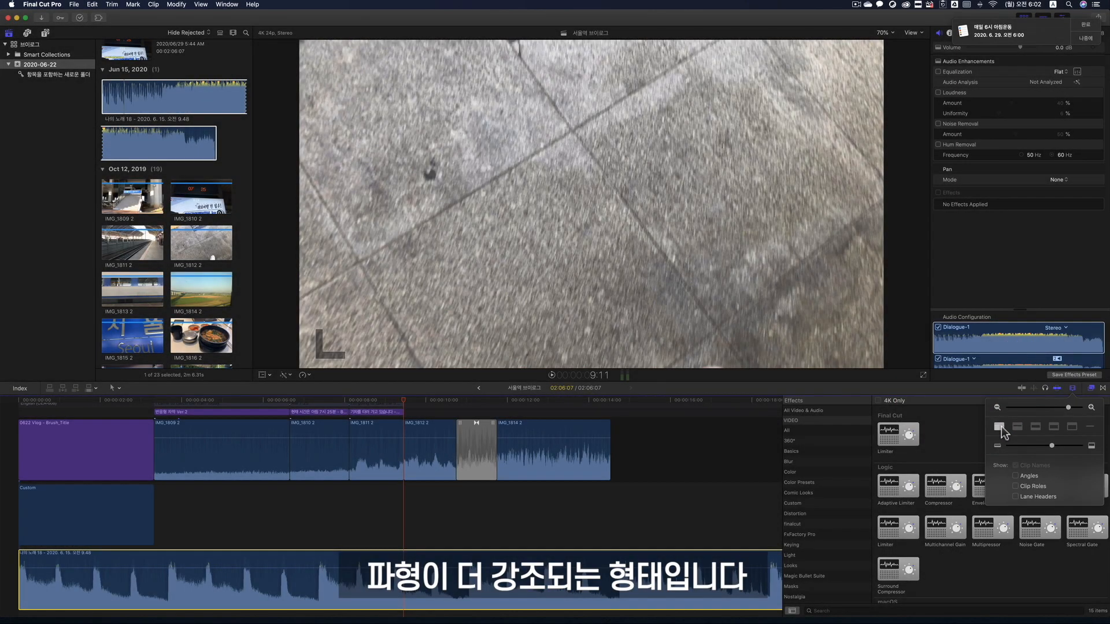
pyautogui.click(1072, 426)
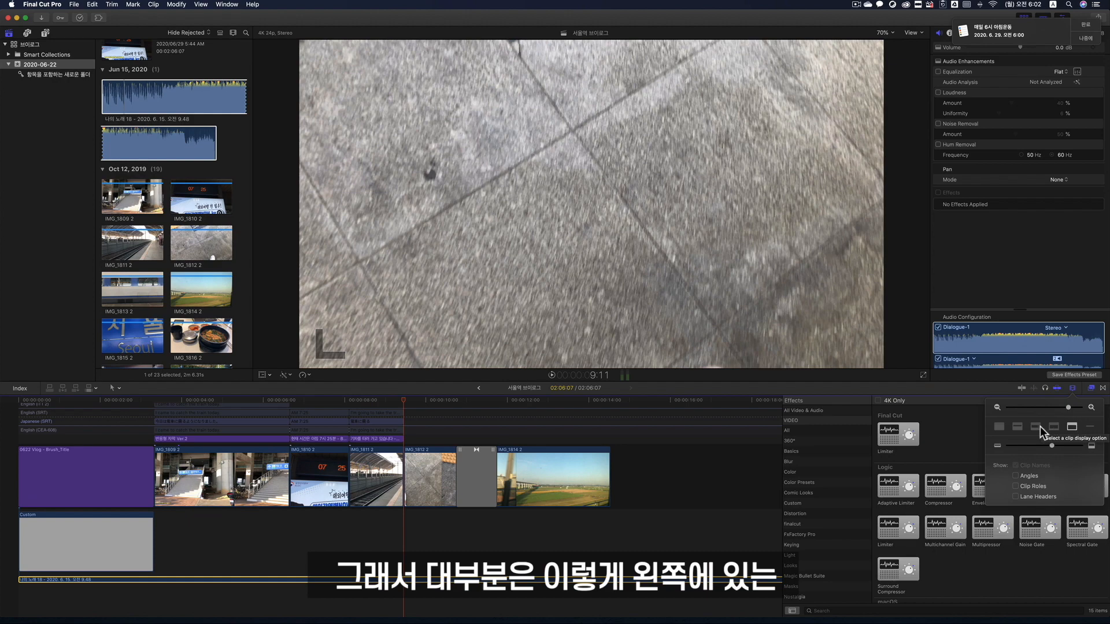
pyautogui.click(1015, 427)
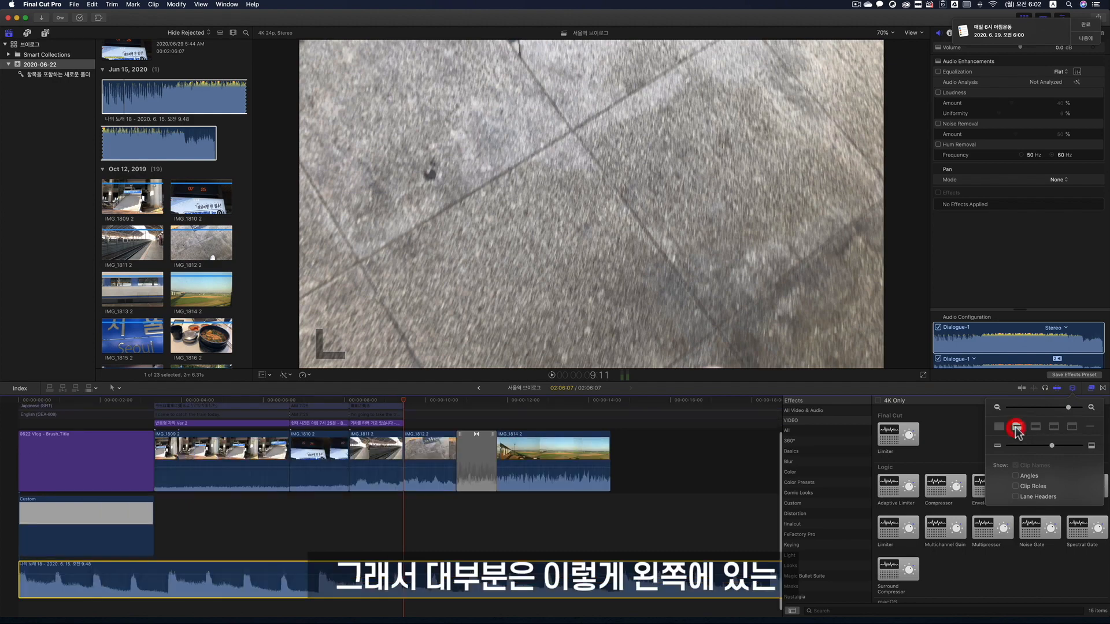
pyautogui.click(1003, 428)
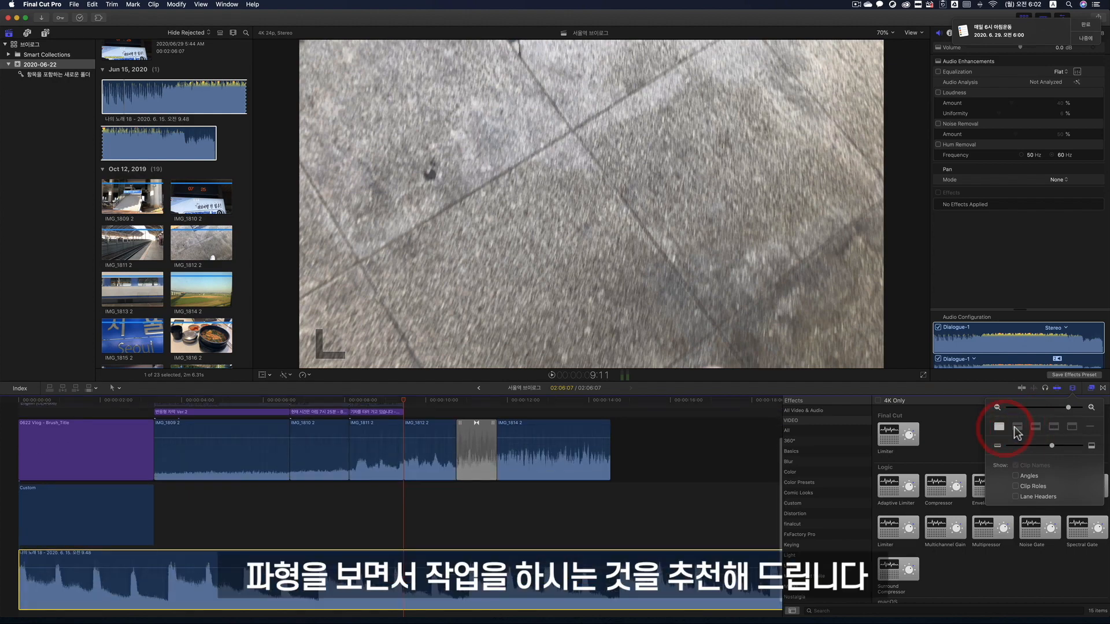
pyautogui.click(1017, 427)
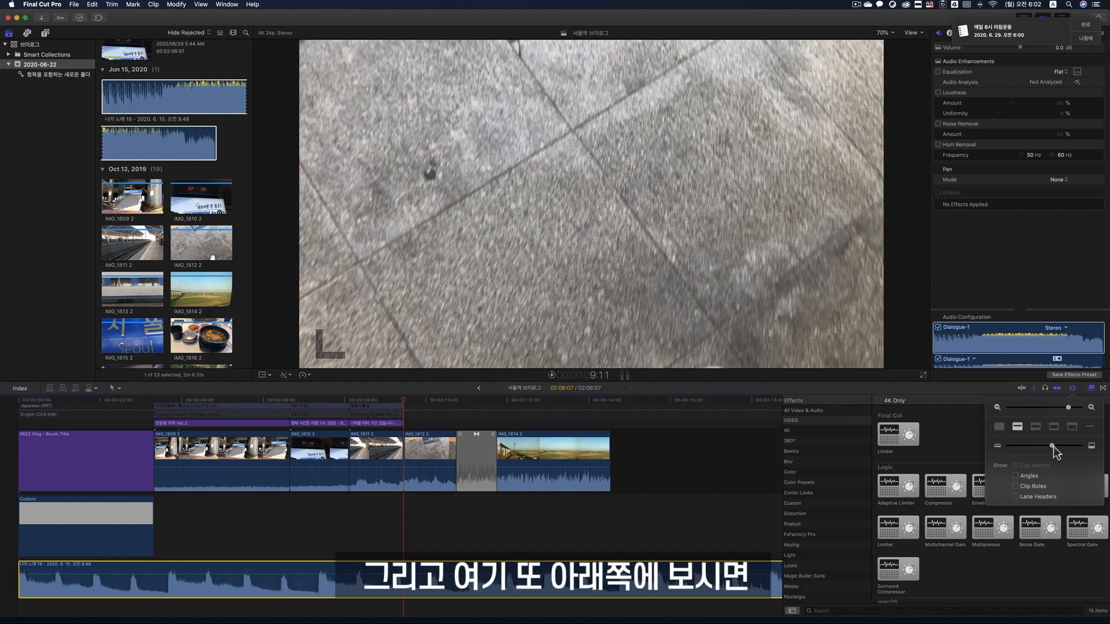
pyautogui.moveTo(1053, 446)
pyautogui.mouseDown()
pyautogui.moveTo(1078, 446)
pyautogui.moveTo(1026, 448)
pyautogui.moveTo(1069, 448)
pyautogui.mouseUp()
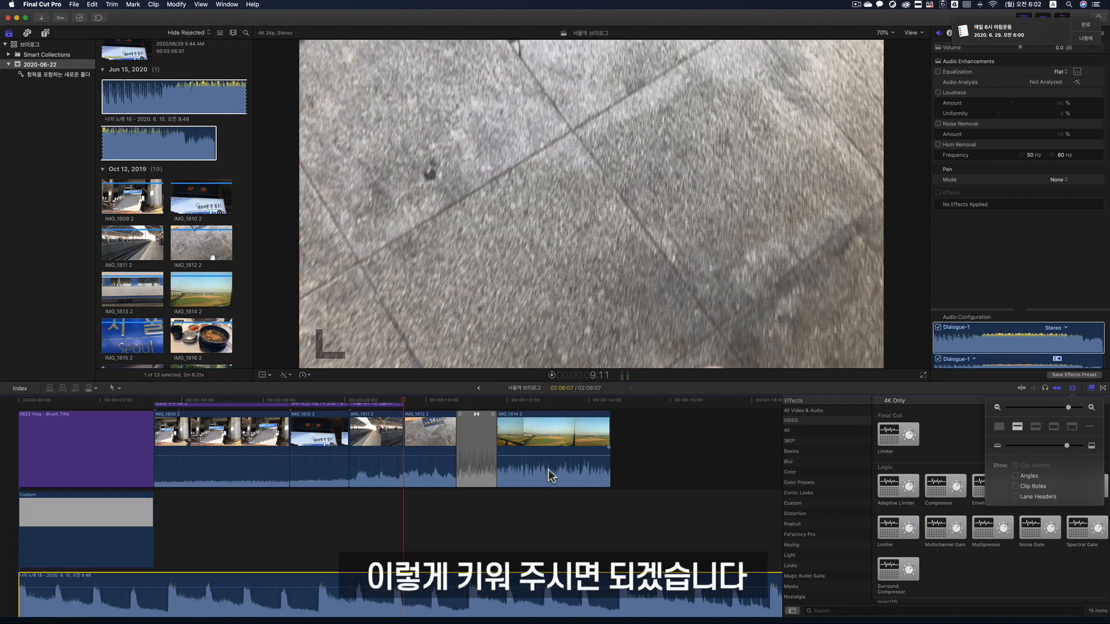
pyautogui.click(1072, 388)
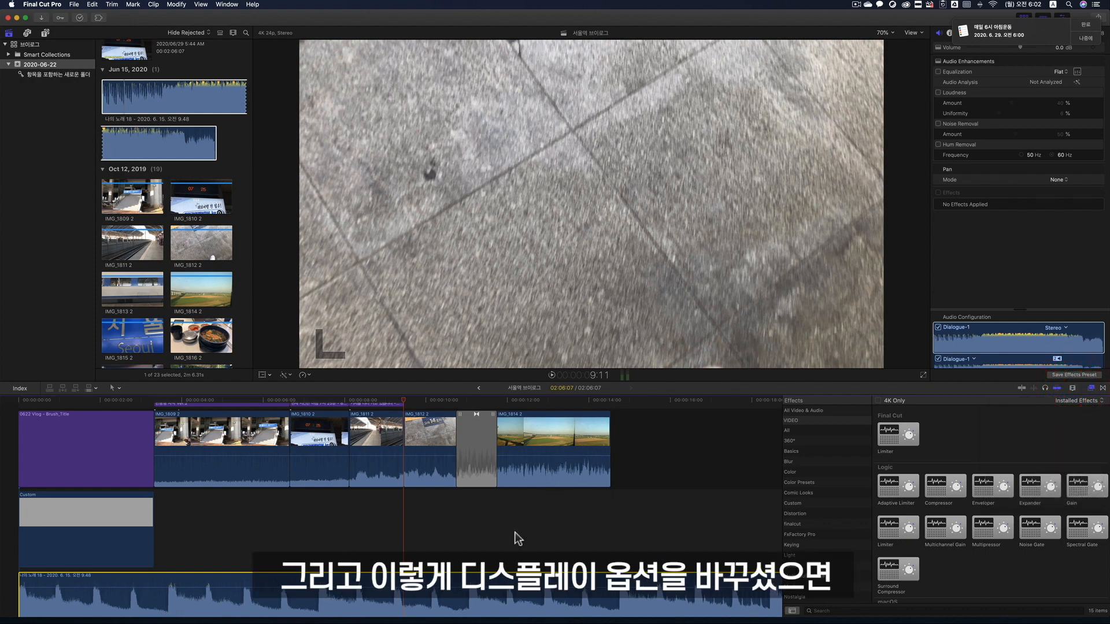
# - Raise the connected music clip's volume to 12.0 dB on the timeline
pyautogui.scroll(-4, 514, 531)
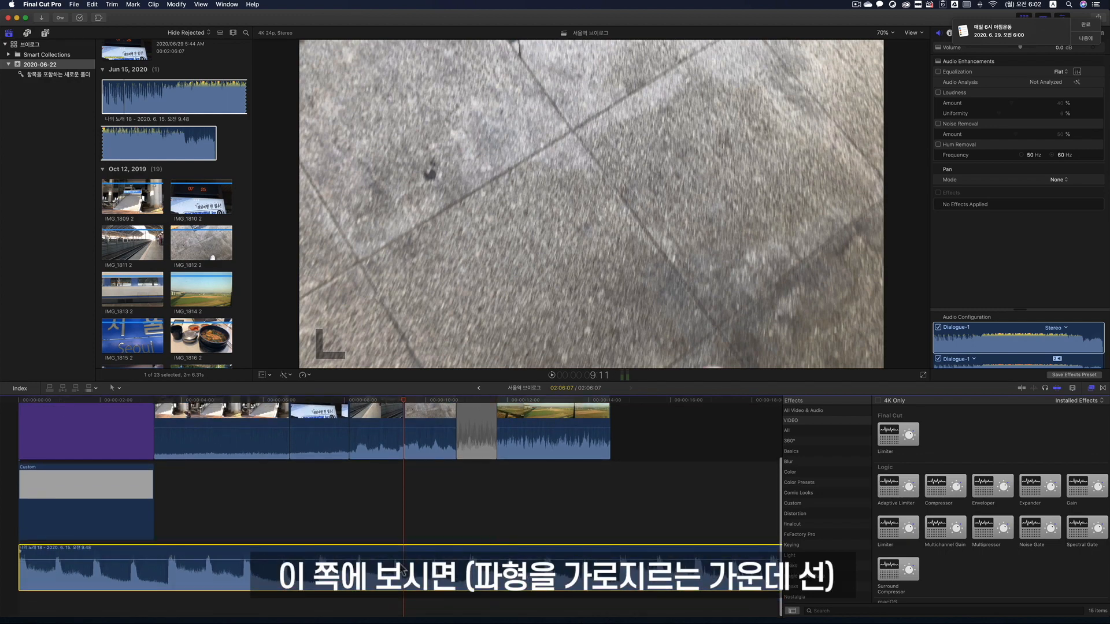
pyautogui.moveTo(400, 560)
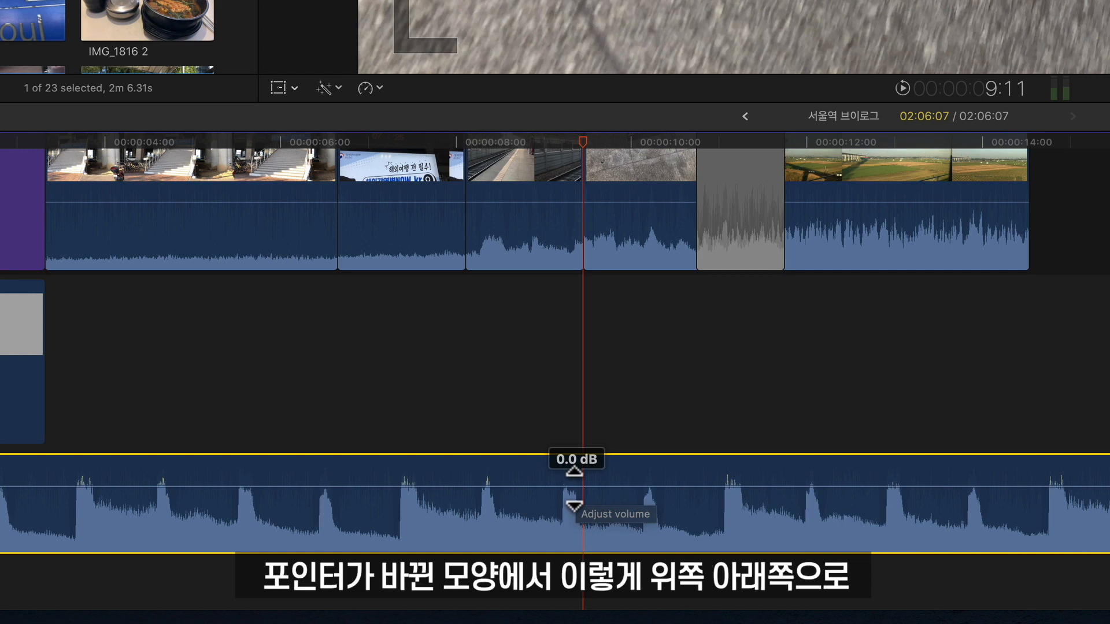
pyautogui.moveTo(573, 488)
pyautogui.mouseDown()
pyautogui.moveTo(579, 525)
pyautogui.moveTo(576, 469)
pyautogui.mouseUp()
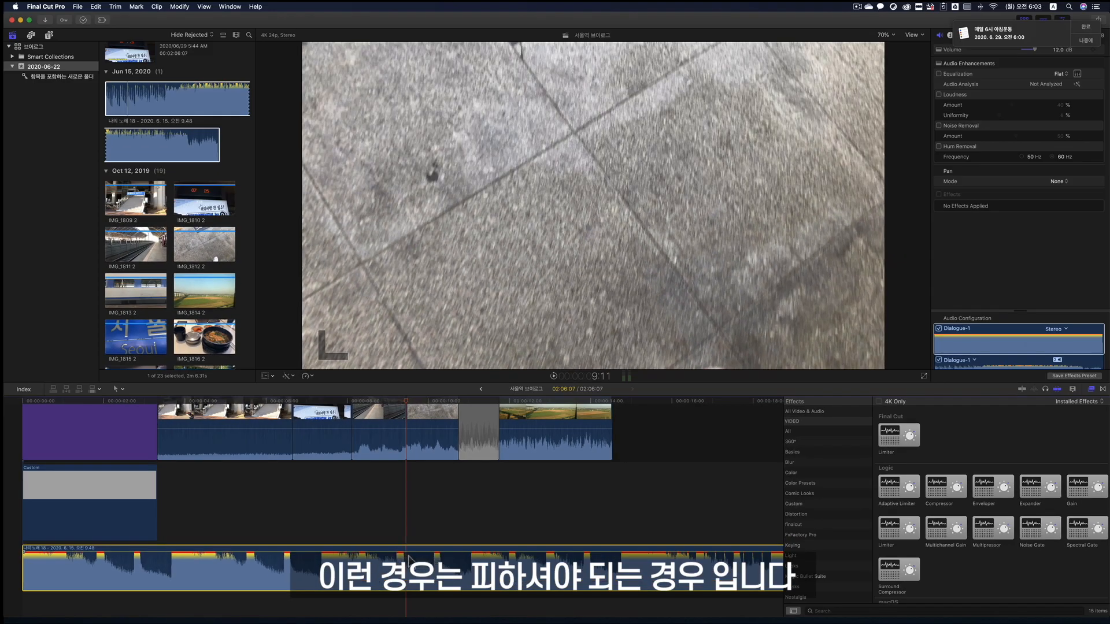
# - Show the Audio Meters in the workspace and play the project from about 8:22 to check the music's level
pyautogui.click(238, 7)
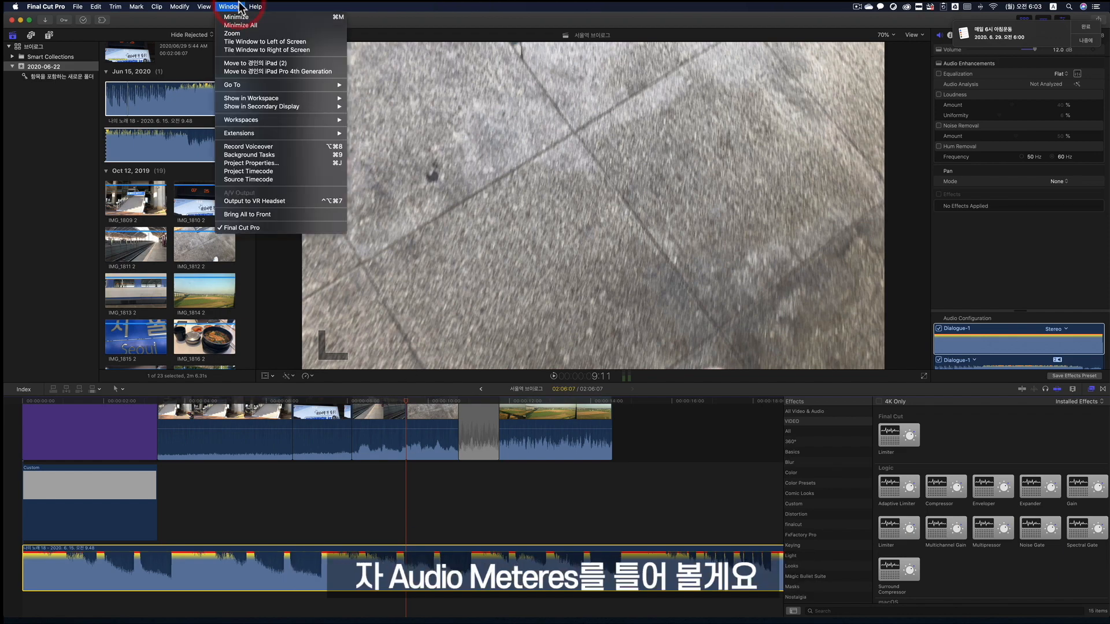
pyautogui.moveTo(262, 102)
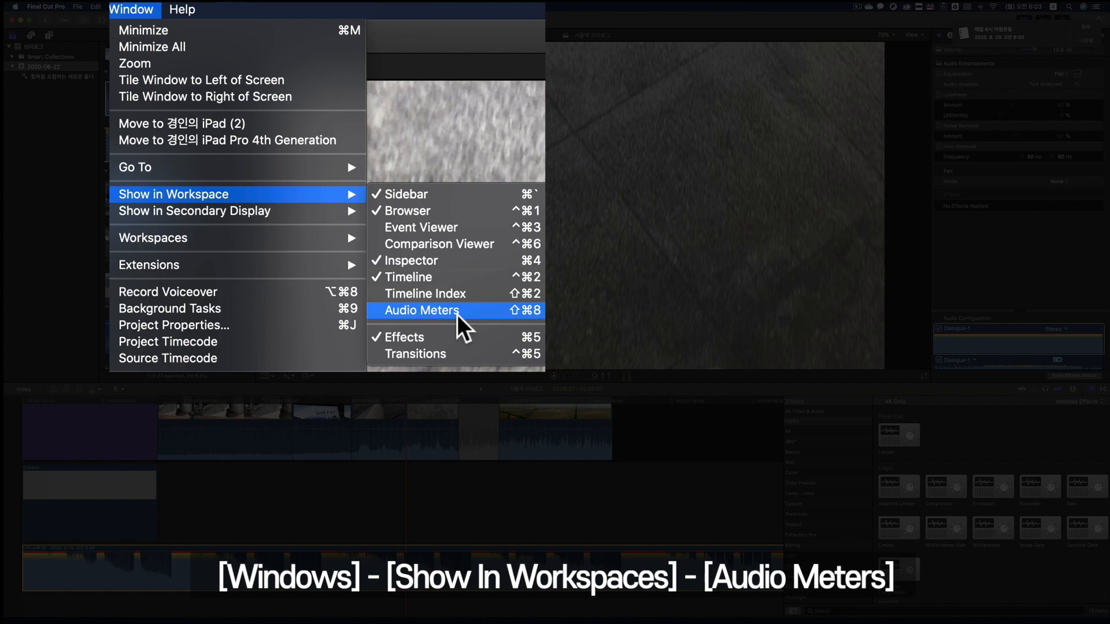
pyautogui.click(457, 315)
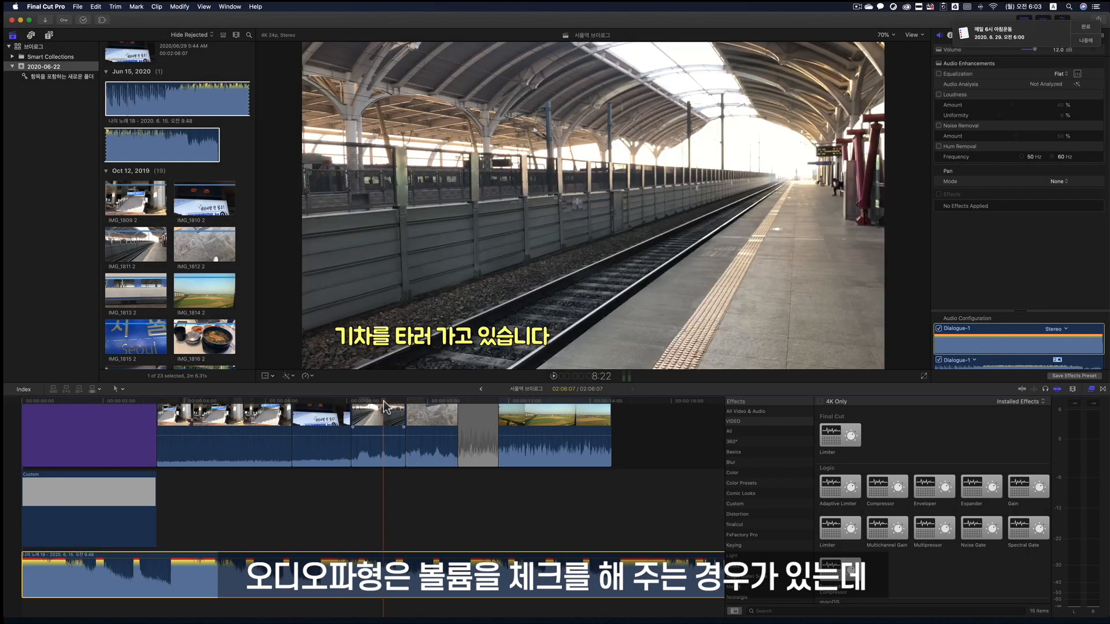
pyautogui.click(384, 405)
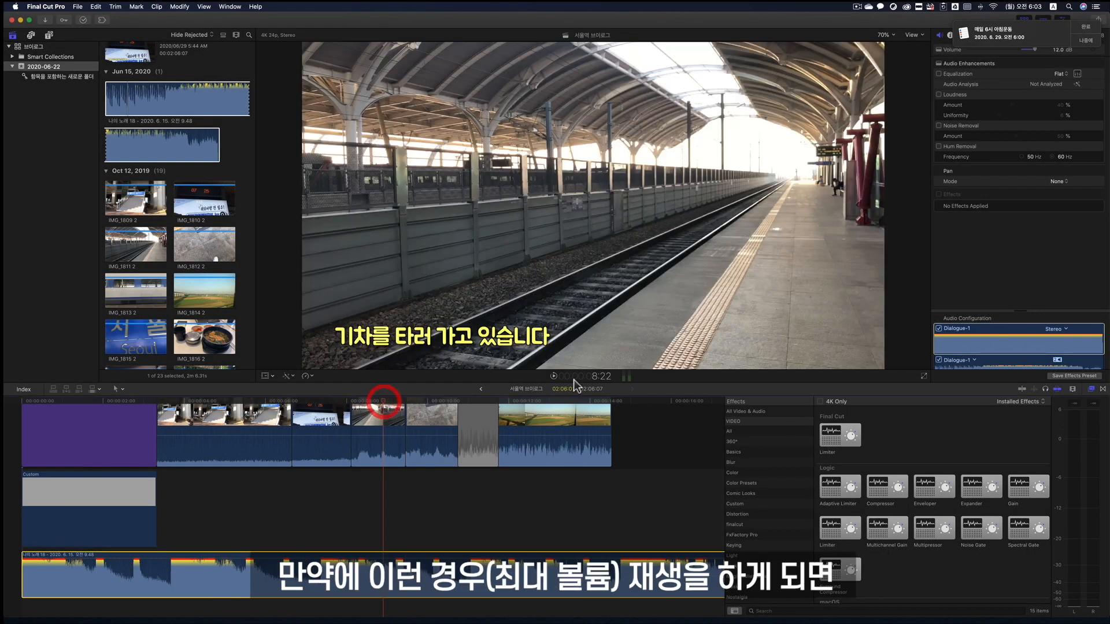
pyautogui.click(554, 376)
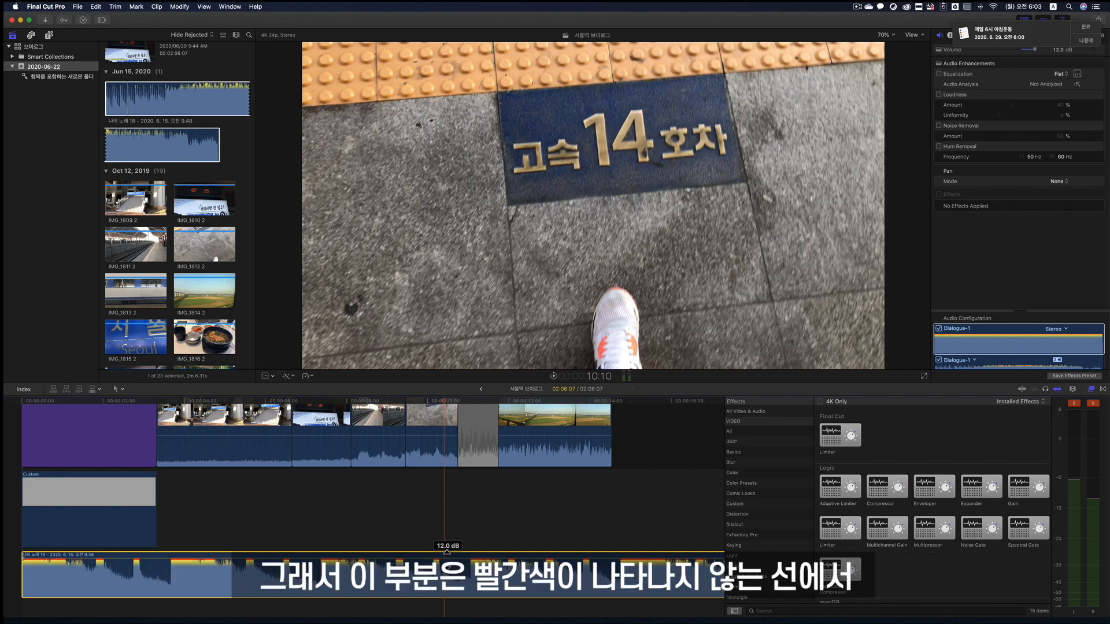
# - Lower the music clip's volume on the timeline, trying -2.0 dB and settling on 0.0 dB
pyautogui.moveTo(447, 553); pyautogui.dragTo(446, 563)
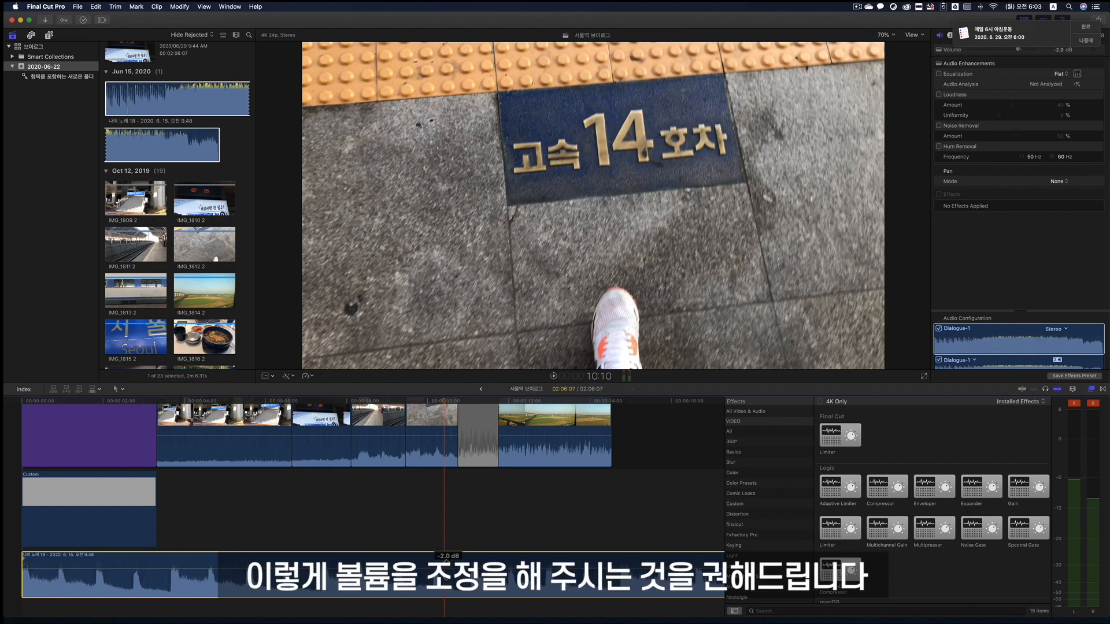
pyautogui.moveTo(446, 563)
pyautogui.mouseDown()
pyautogui.moveTo(446, 575)
pyautogui.moveTo(446, 559)
pyautogui.mouseUp()
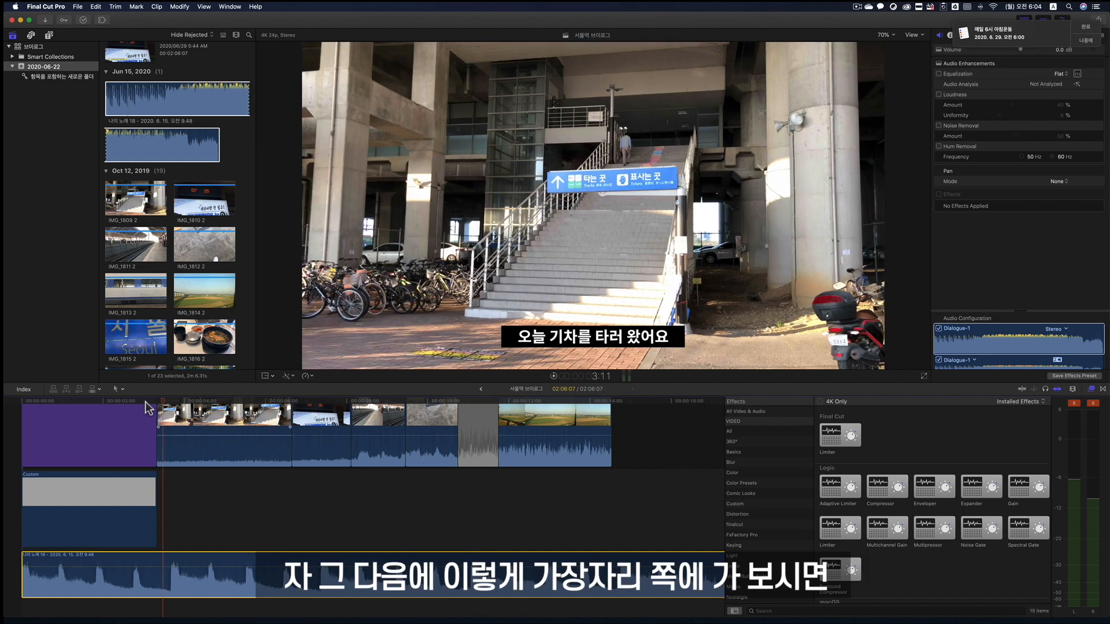
# - Play the project's opening from the first frame to hear how the music starts, and return the playhead to the start
pyautogui.click(21, 407)
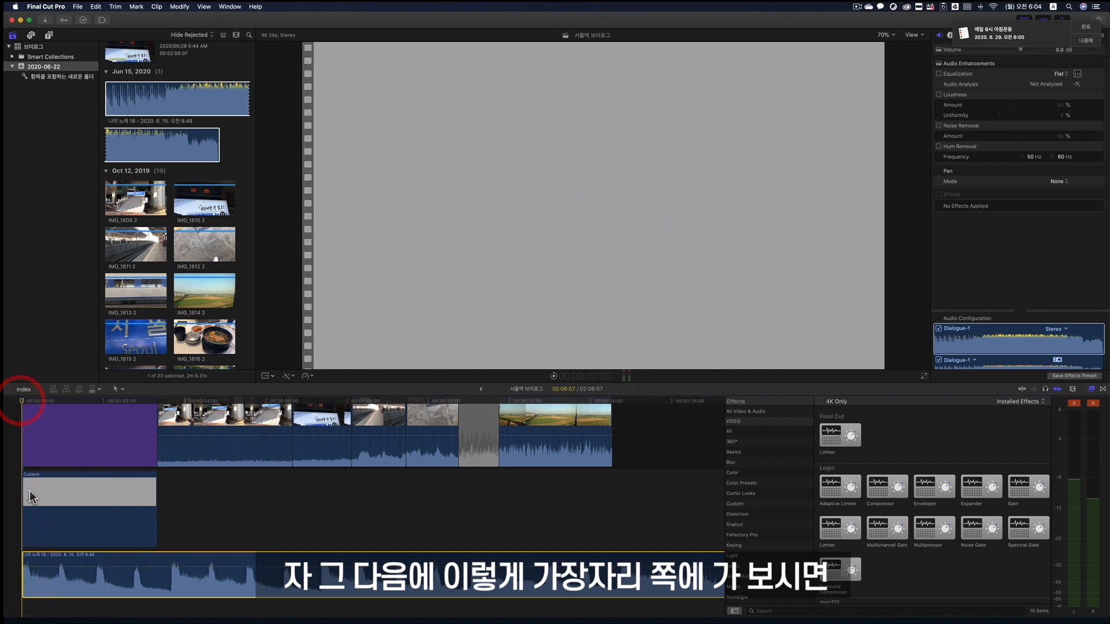
pyautogui.click(553, 376)
pyautogui.click(553, 376)
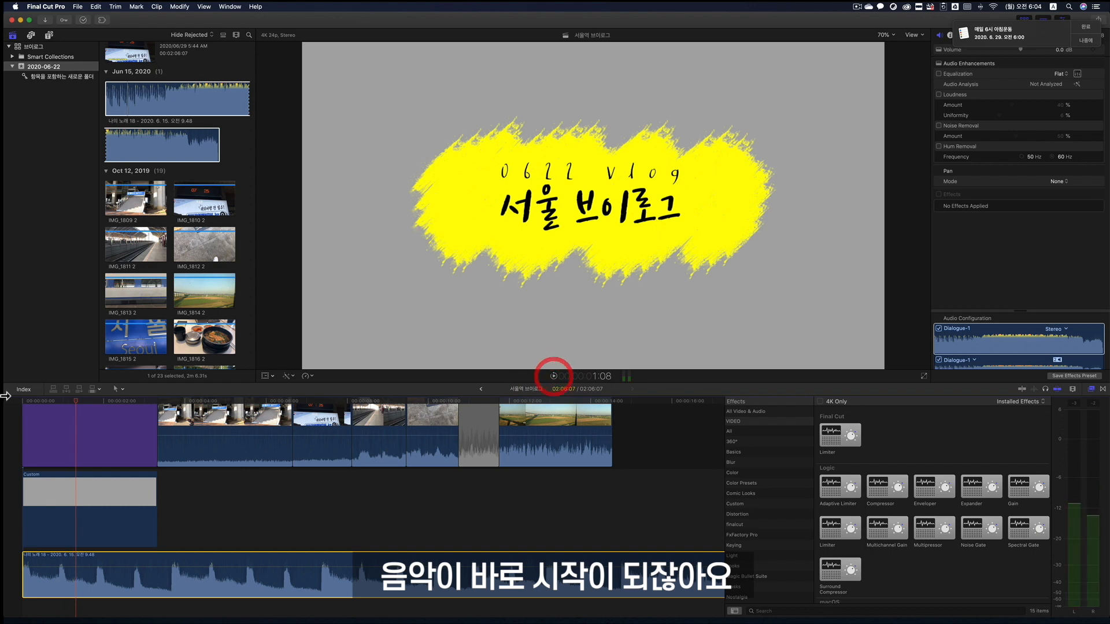
pyautogui.click(4, 399)
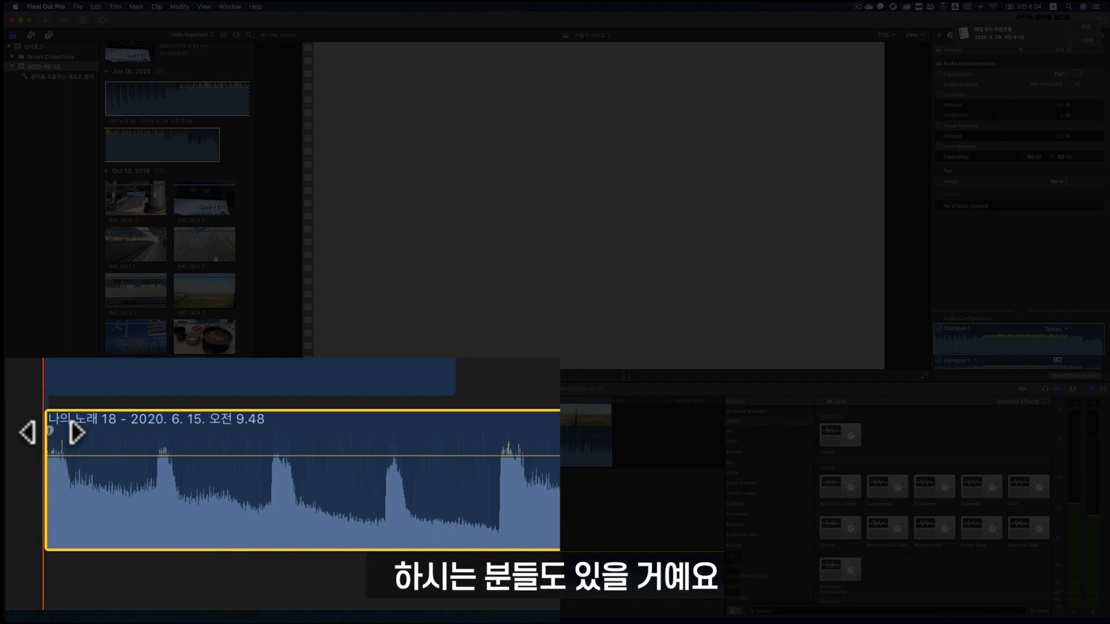
# - Try a fade-in at the start of the music clip, play it, and reset the fade to none
pyautogui.moveTo(50, 430); pyautogui.dragTo(486, 458)
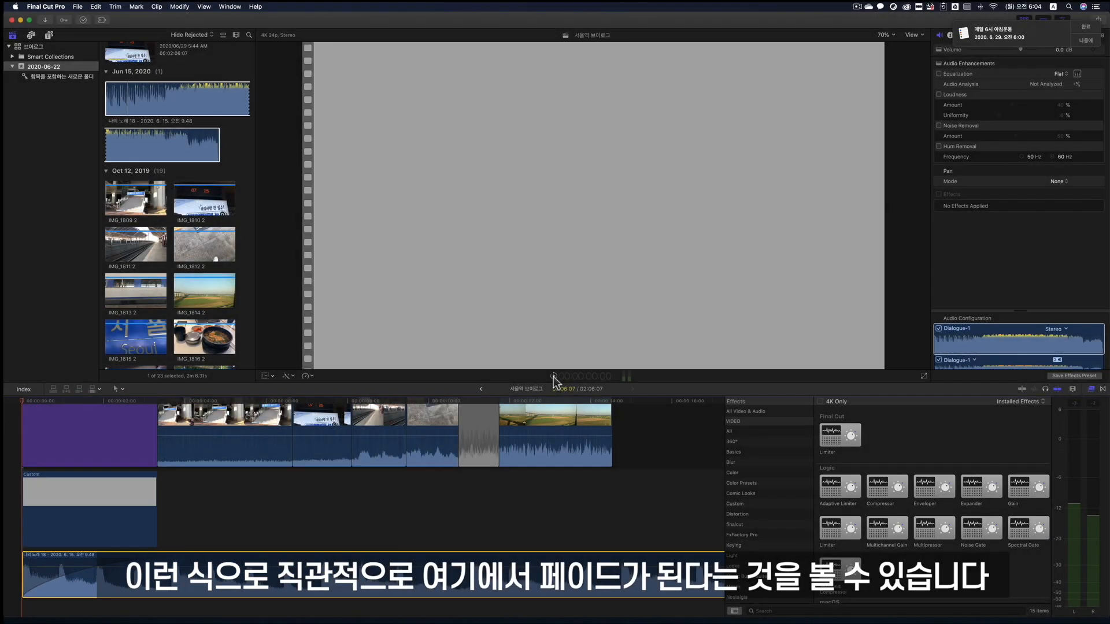
pyautogui.click(553, 376)
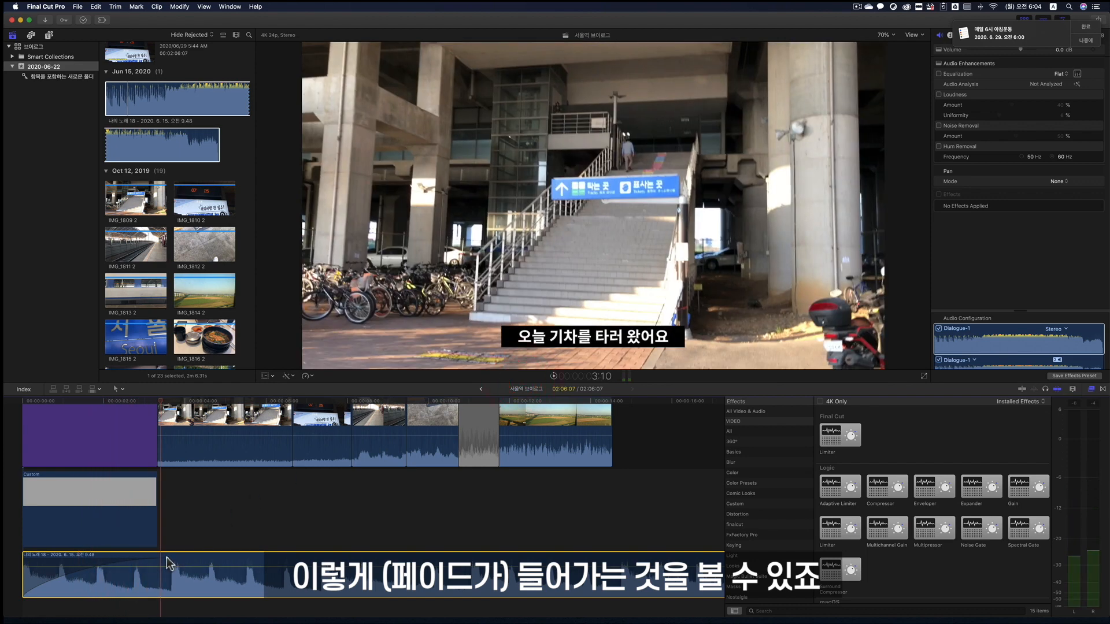
pyautogui.moveTo(186, 560)
pyautogui.mouseDown()
pyautogui.moveTo(338, 559)
pyautogui.moveTo(13, 550)
pyautogui.moveTo(25, 546)
pyautogui.mouseUp()
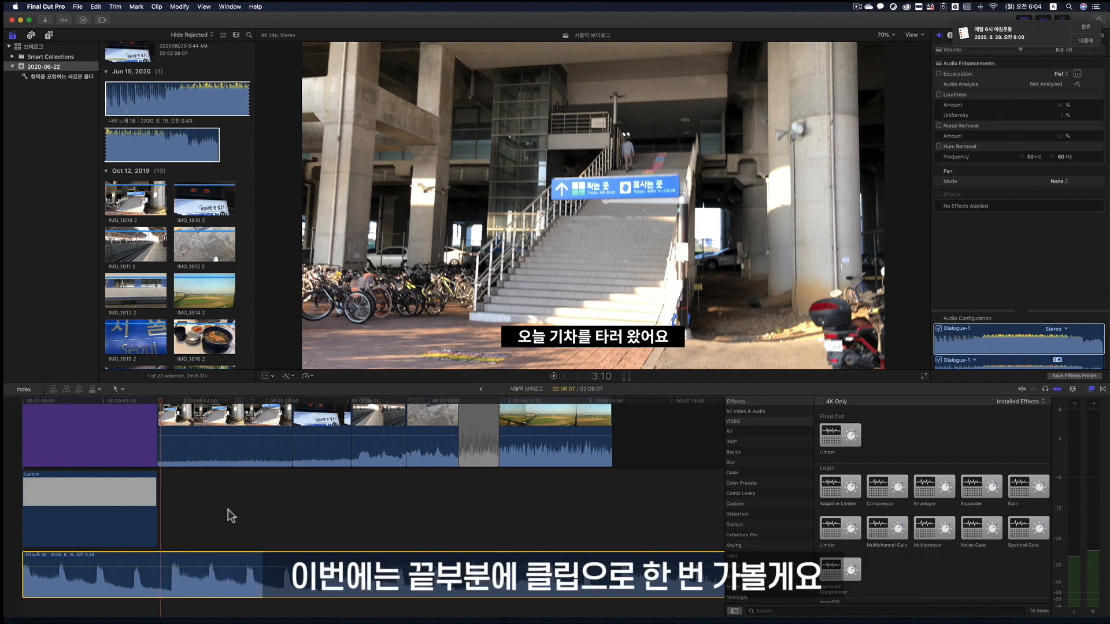
# - Add an audio fade-out to the far end of the connected music clip
pyautogui.press('Right')
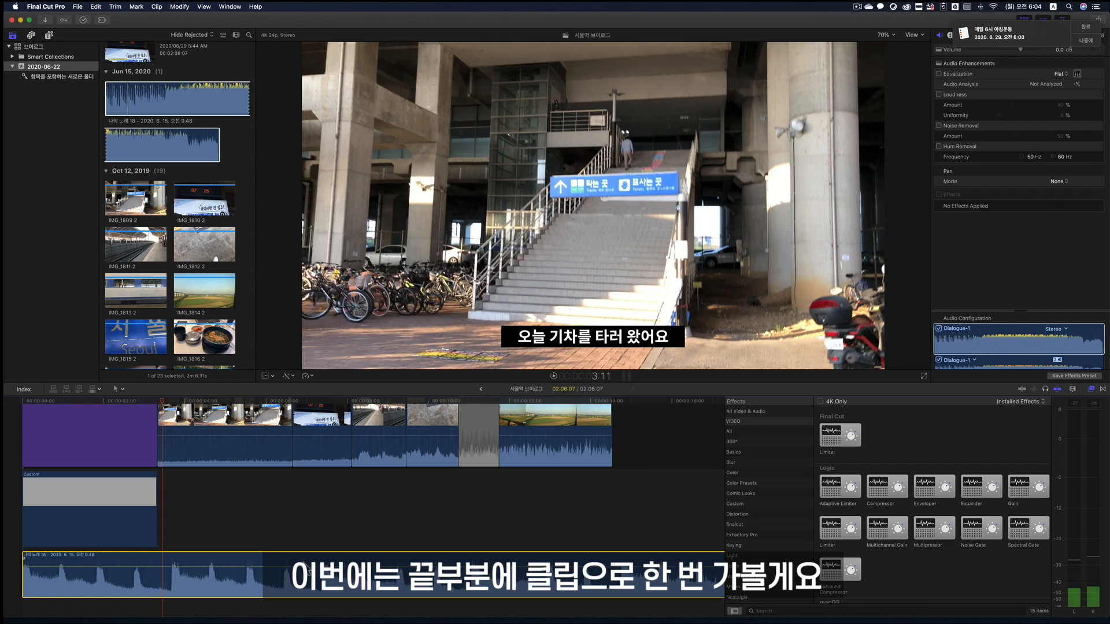
pyautogui.hotkey('shift', 'Right')
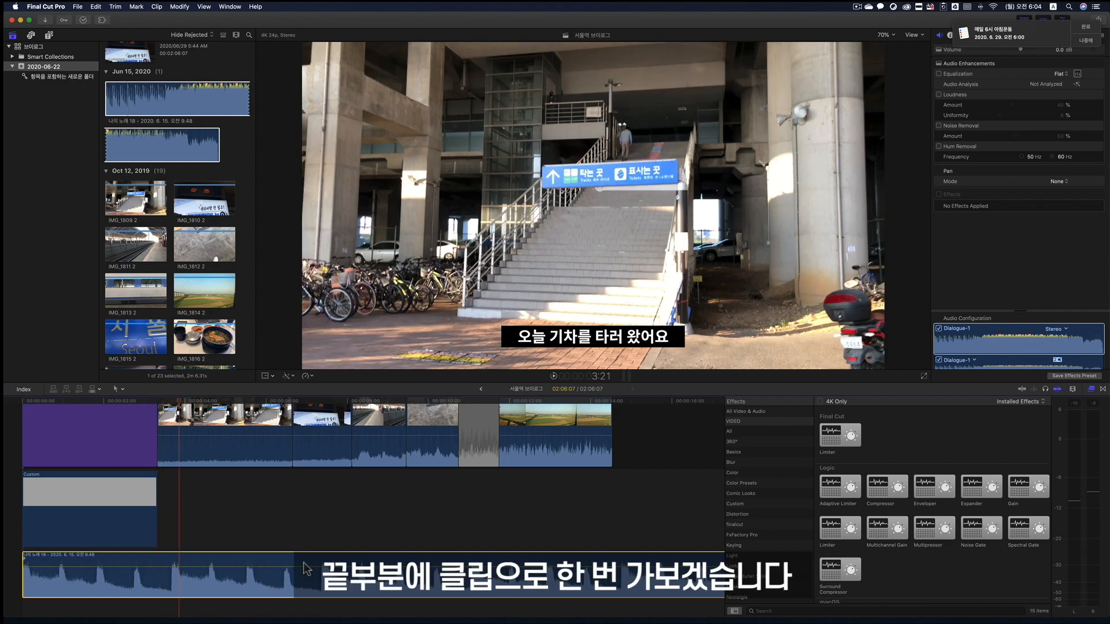
pyautogui.hotkey('shift', 'Right')
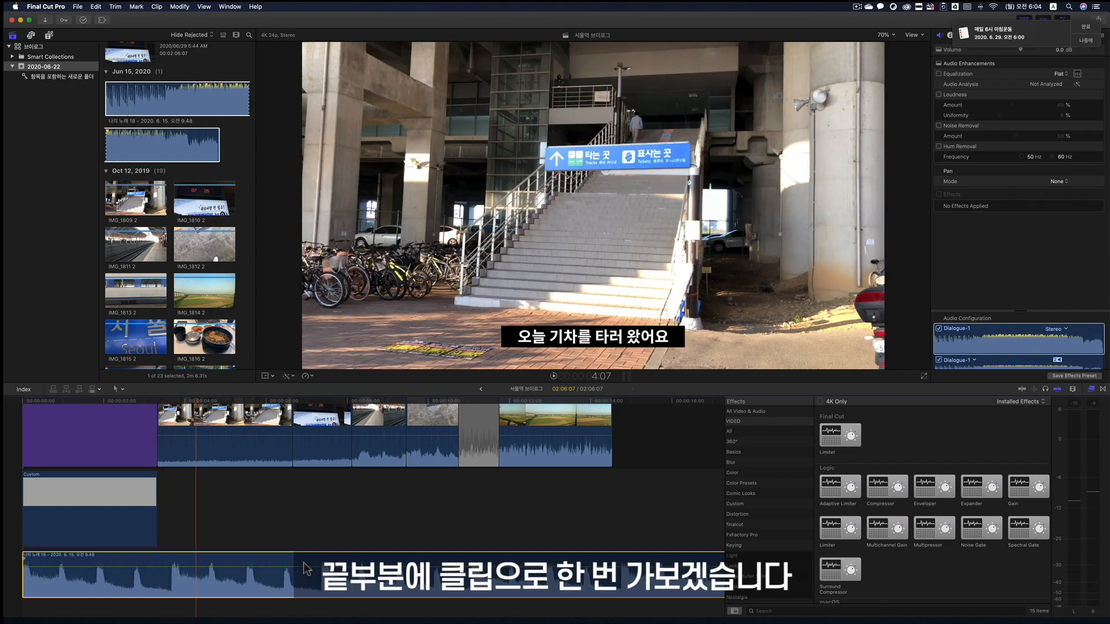
pyautogui.hscroll(10, 303, 563)
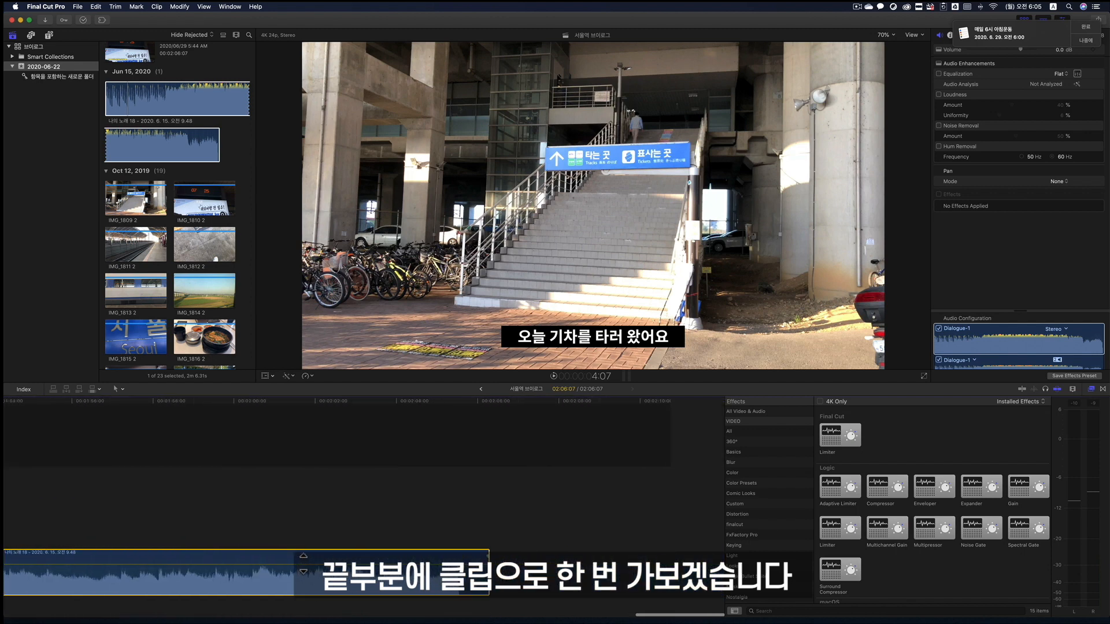
pyautogui.hscroll(15, 485, 433)
pyautogui.click(513, 403)
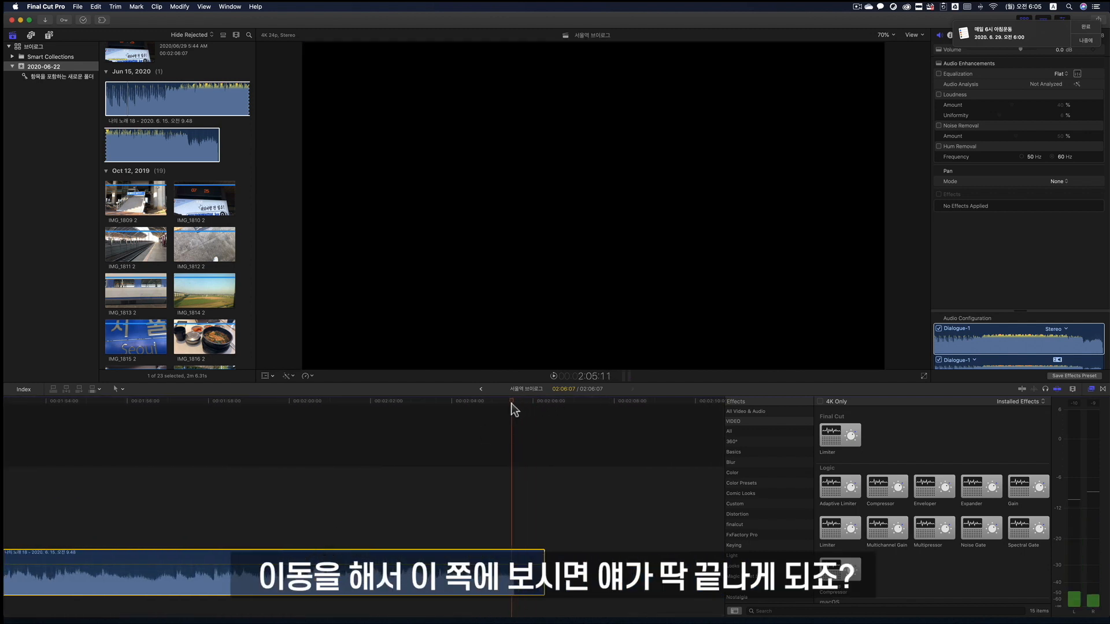
pyautogui.click(511, 403)
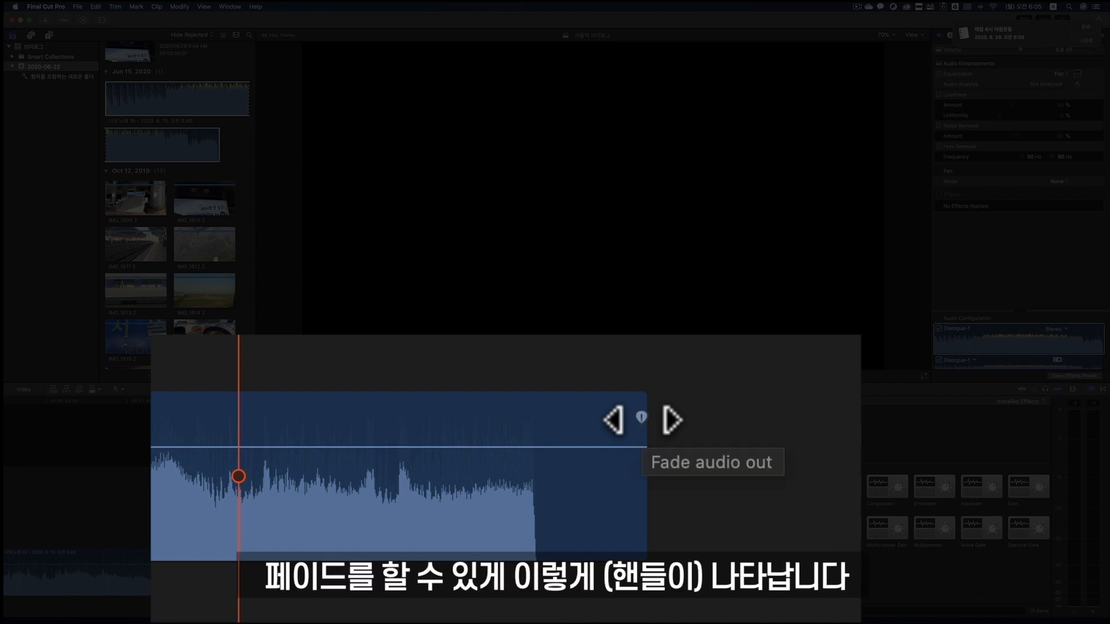
pyautogui.moveTo(642, 417); pyautogui.dragTo(179, 416)
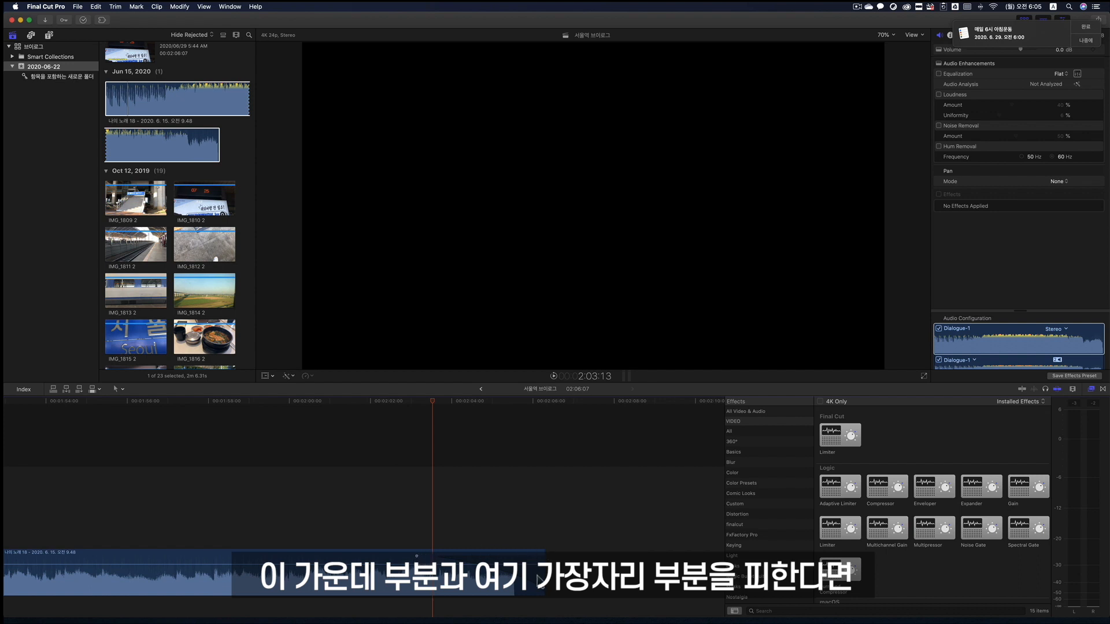
# - Trim the music clip so it ends at 2:05:14, and play its fade-out from 2:02:02
pyautogui.moveTo(543, 573); pyautogui.dragTo(516, 575)
pyautogui.click(374, 401)
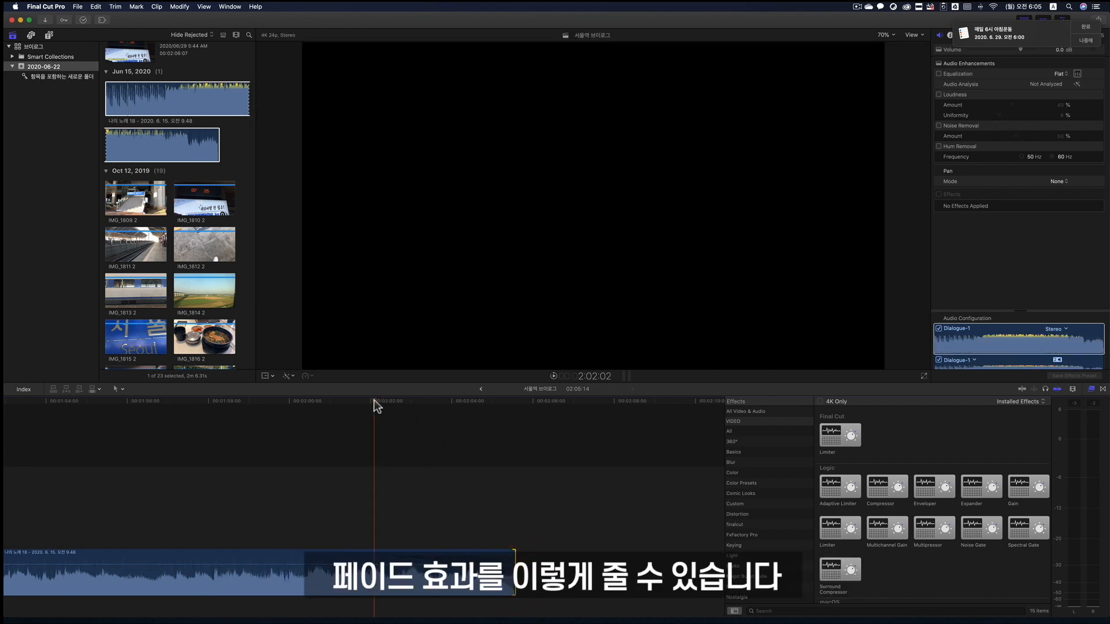
pyautogui.press('space')
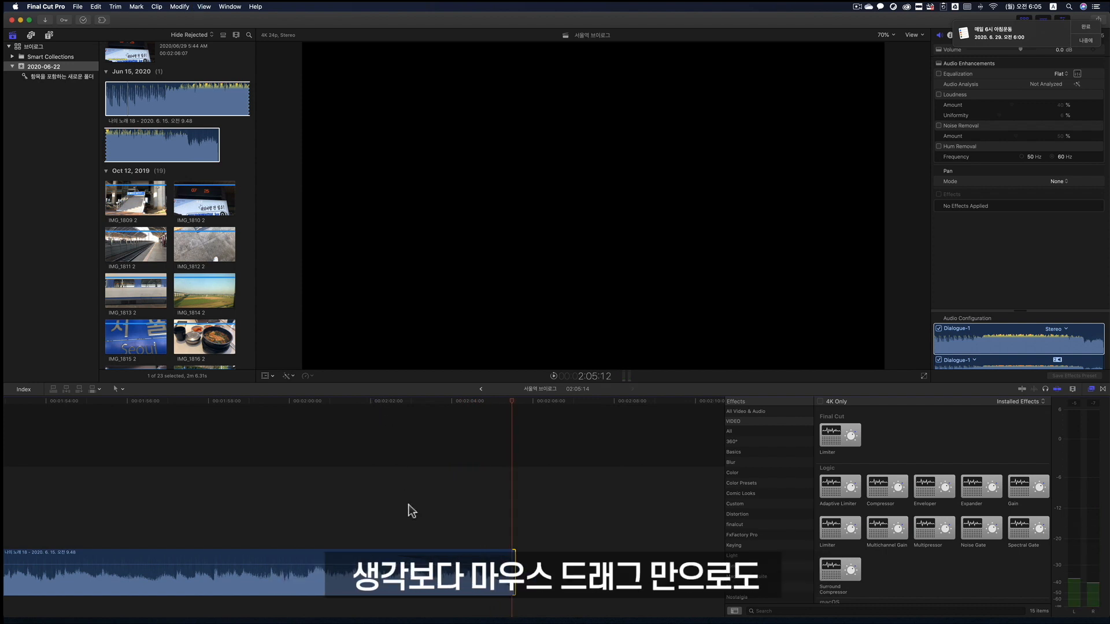
# - Compare where the last video clip ends with how far the music clip runs on the timeline
pyautogui.hotkey('shift', 'z')
pyautogui.moveTo(37, 407); pyautogui.dragTo(94, 405)
pyautogui.hscroll(-1, 179, 411)
pyautogui.hscroll(1, 179, 412)
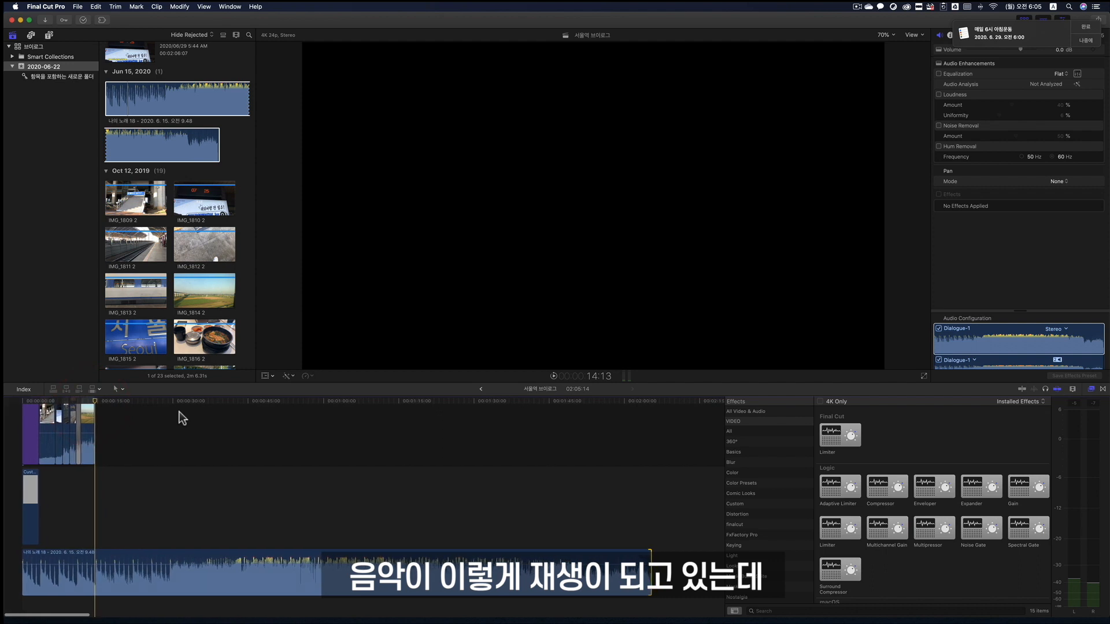
pyautogui.press('super+minus')
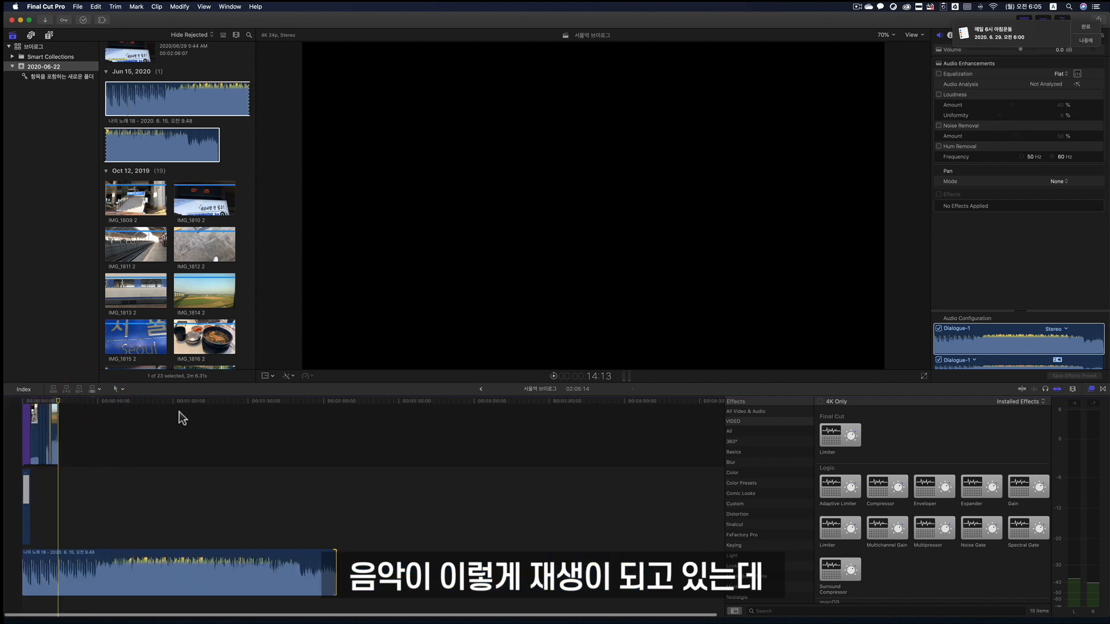
pyautogui.press('super+equal')
pyautogui.press('super+equal')
pyautogui.press('super+equal')
pyautogui.hscroll(-1, 179, 412)
pyautogui.hscroll(-20, 183, 417)
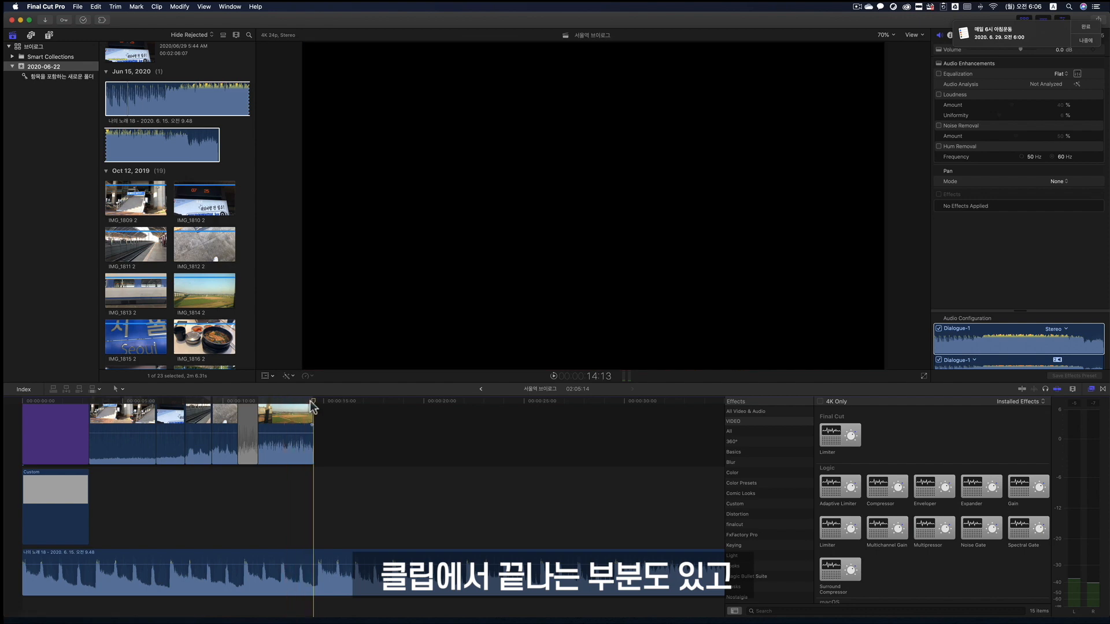
pyautogui.click(545, 412)
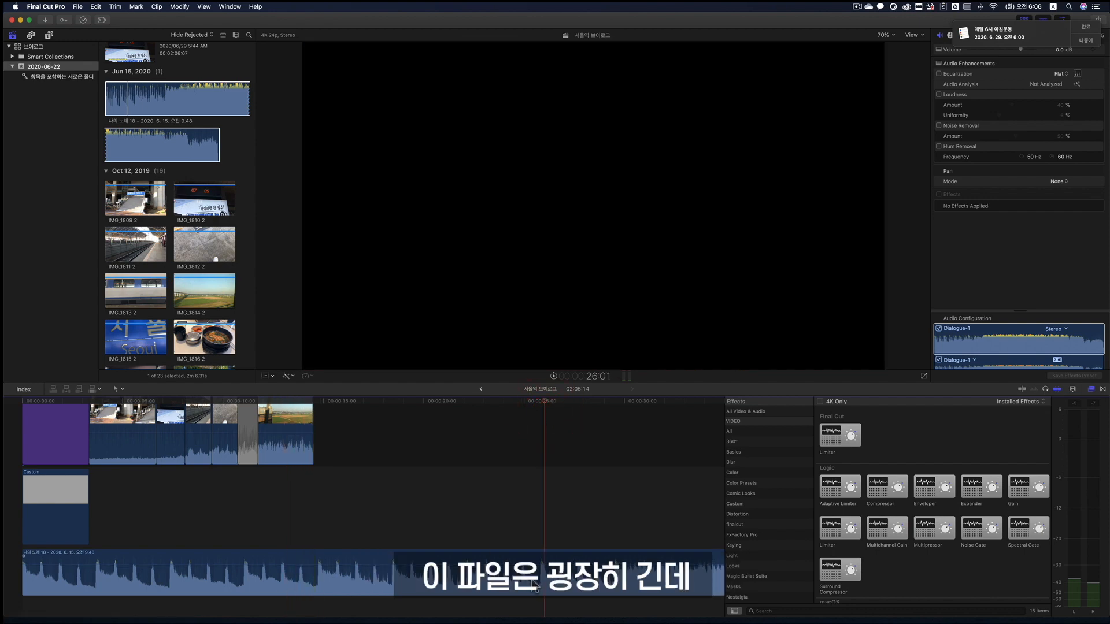
# - Extend the end of the music clip to the limit of its source media
pyautogui.press('super+minus')
pyautogui.press('super+minus')
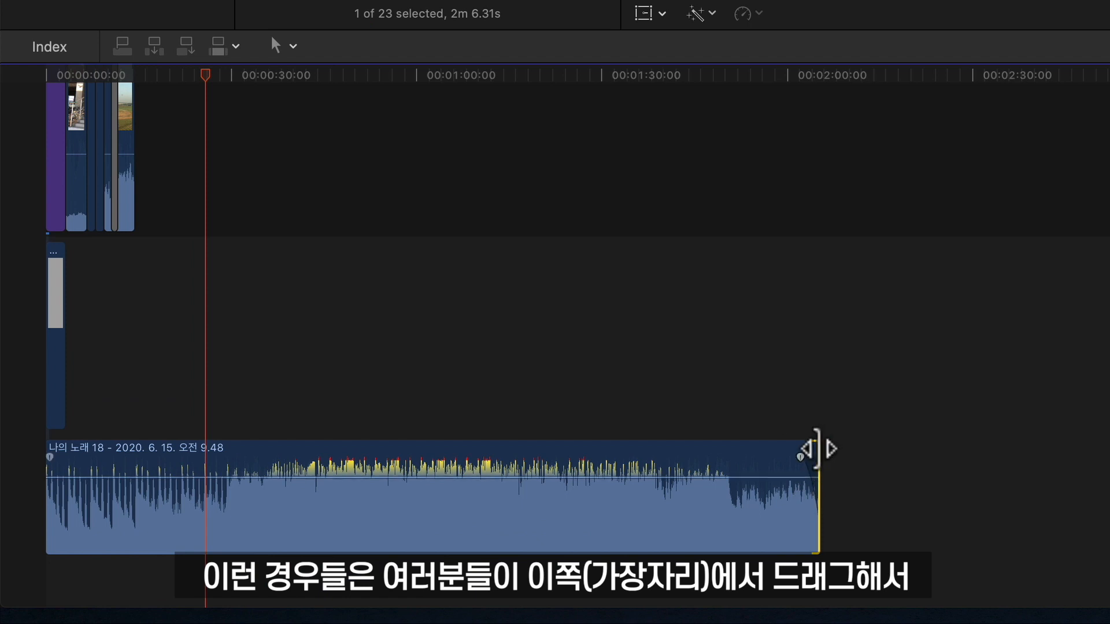
pyautogui.moveTo(815, 448); pyautogui.dragTo(981, 466)
# - Split the music clip at 14:13, where the last video clip ends
pyautogui.click(137, 84)
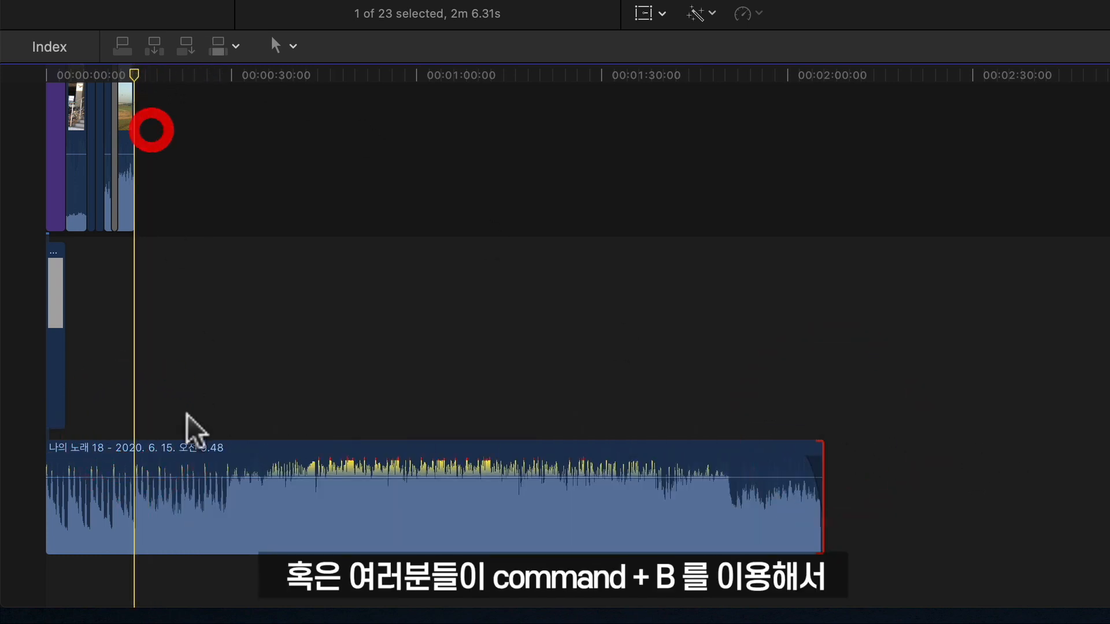
pyautogui.click(139, 469)
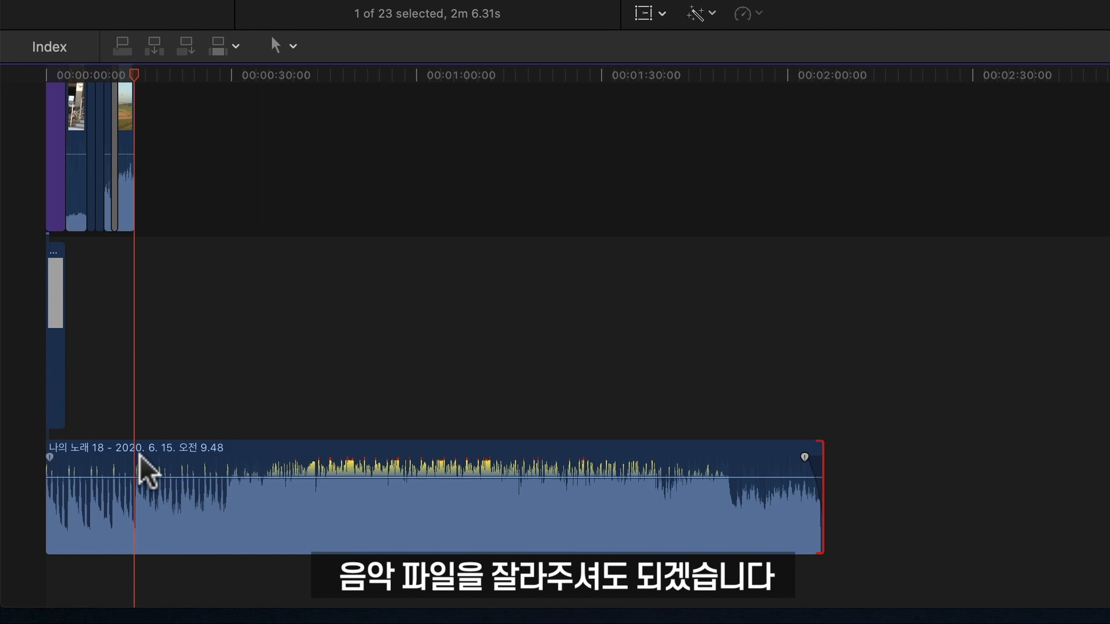
pyautogui.press('super+equal')
pyautogui.press('super+equal')
pyautogui.press('super+equal')
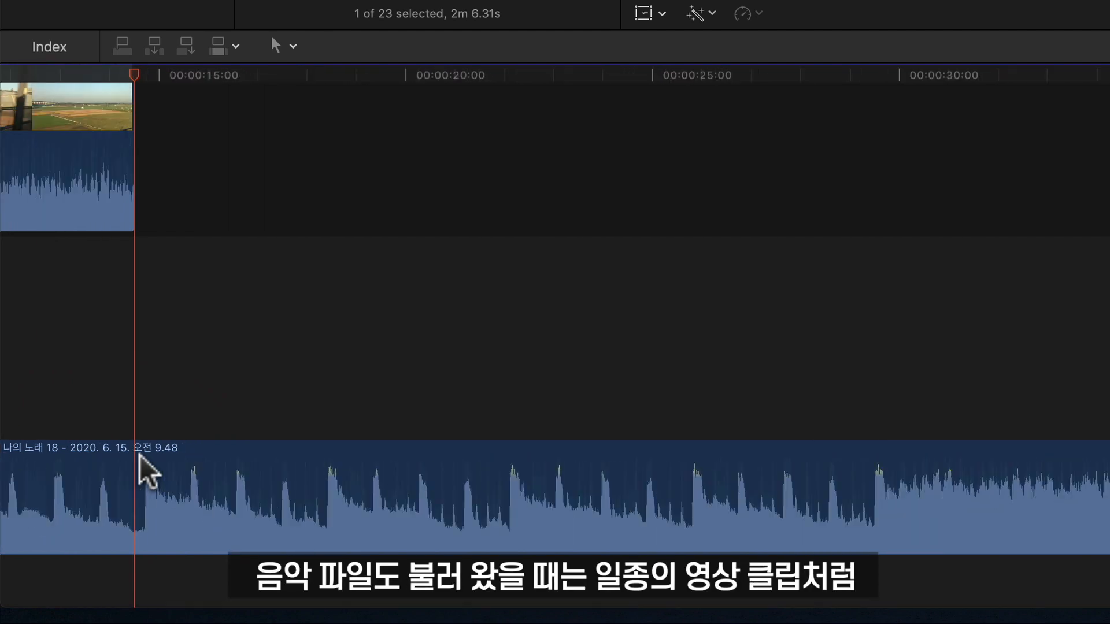
pyautogui.hscroll(1, 924, 478)
pyautogui.click(892, 465)
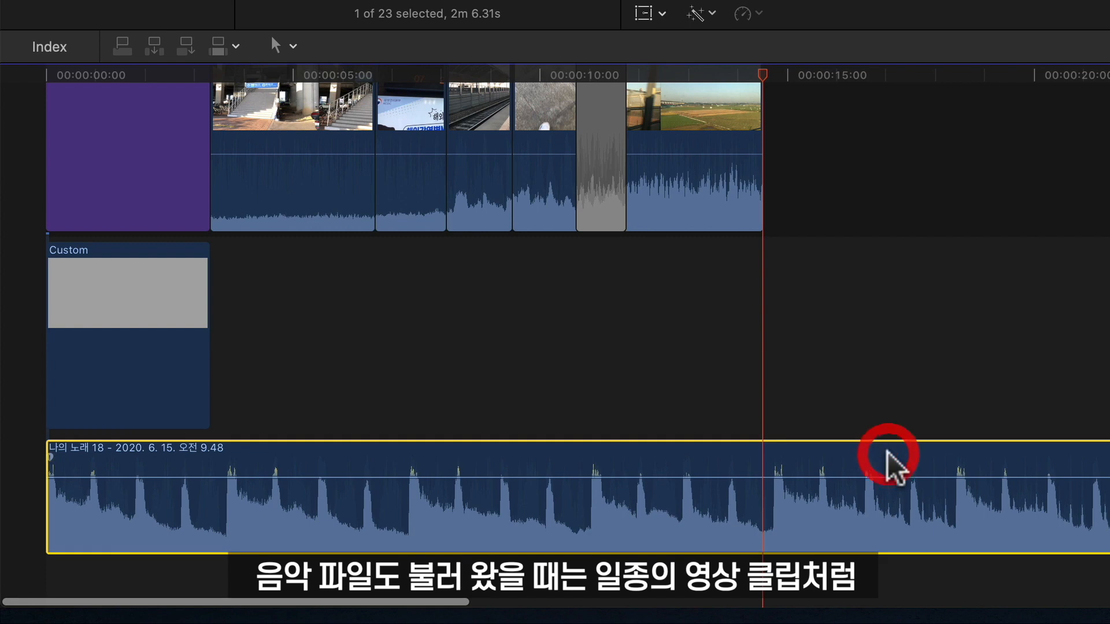
pyautogui.press('super+b')
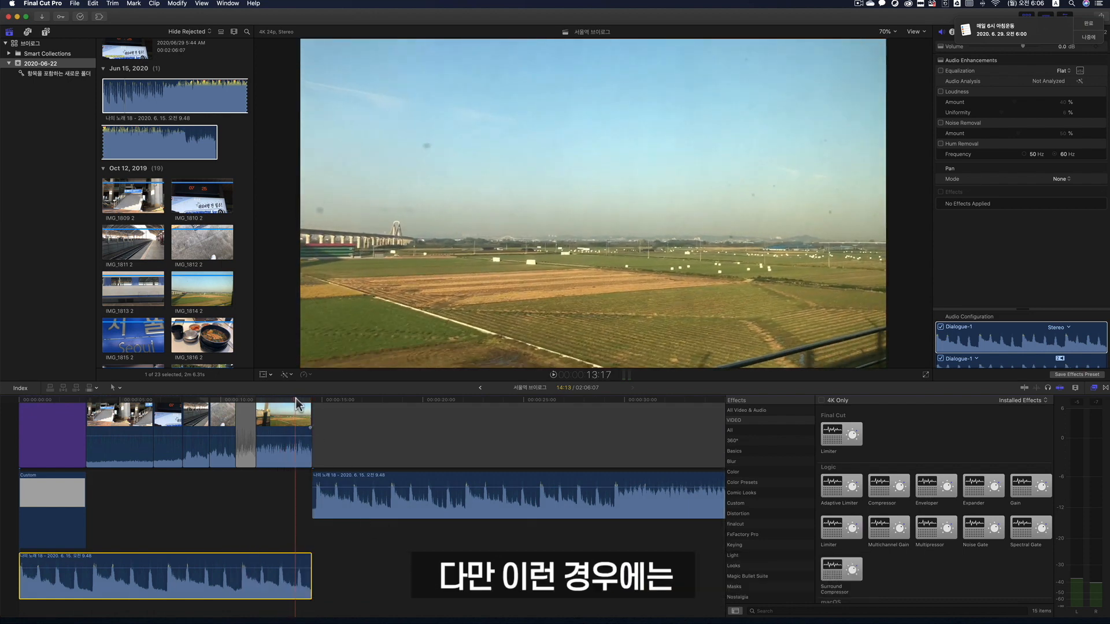
# - Try deleting the empty gap clip after the last video clip, and undo the deletion
pyautogui.click(334, 398)
pyautogui.scroll(5, 432, 564)
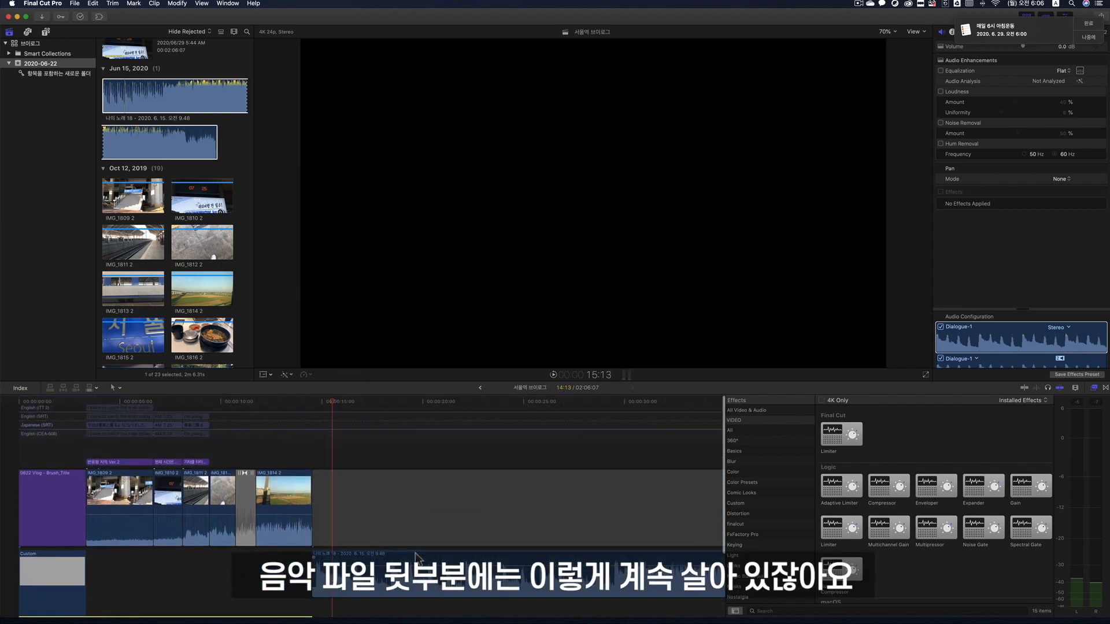
pyautogui.click(435, 558)
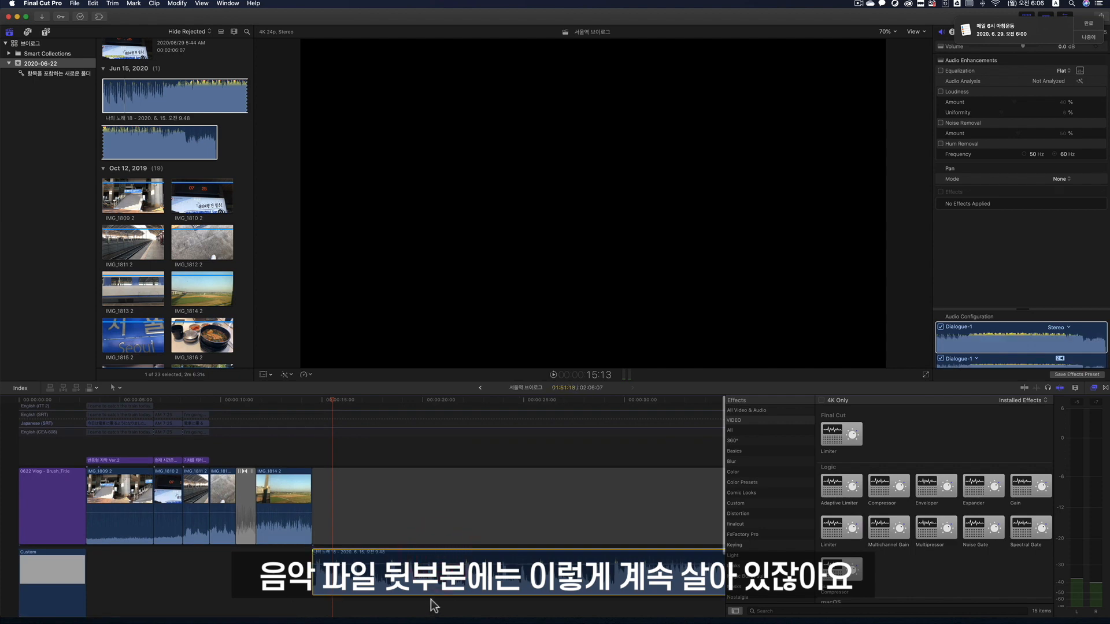
pyautogui.click(373, 495)
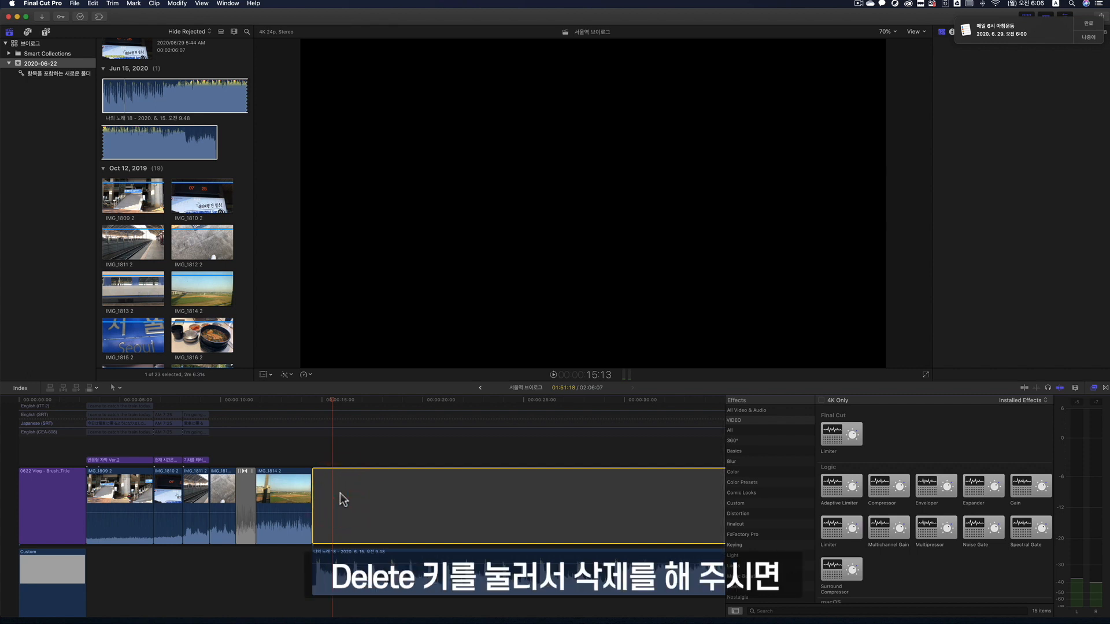
pyautogui.press('Delete')
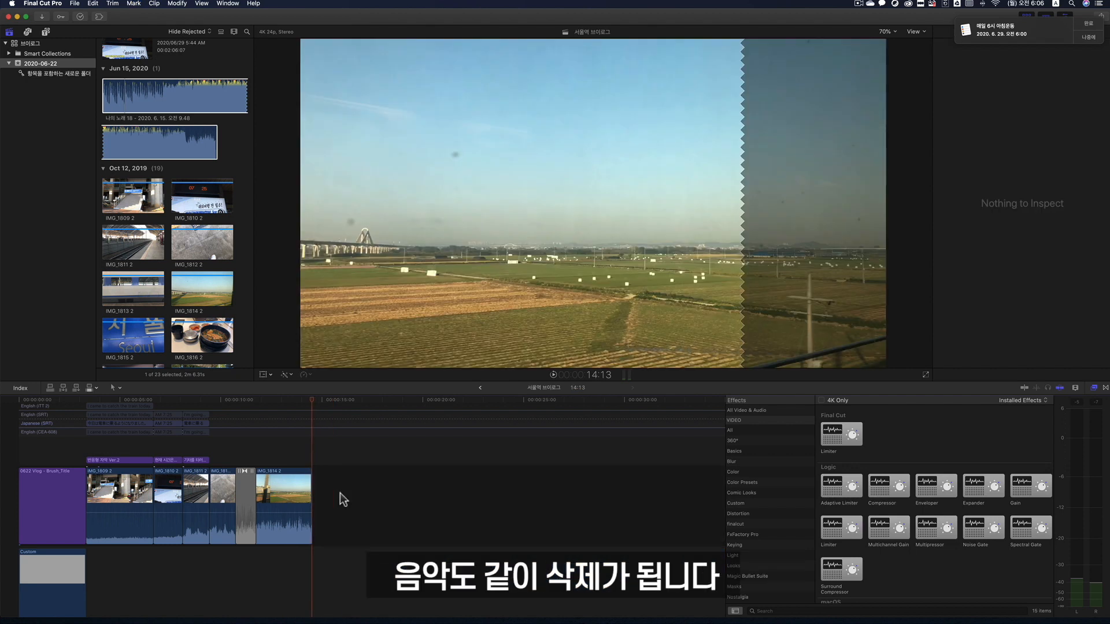
pyautogui.scroll(-1, 340, 493)
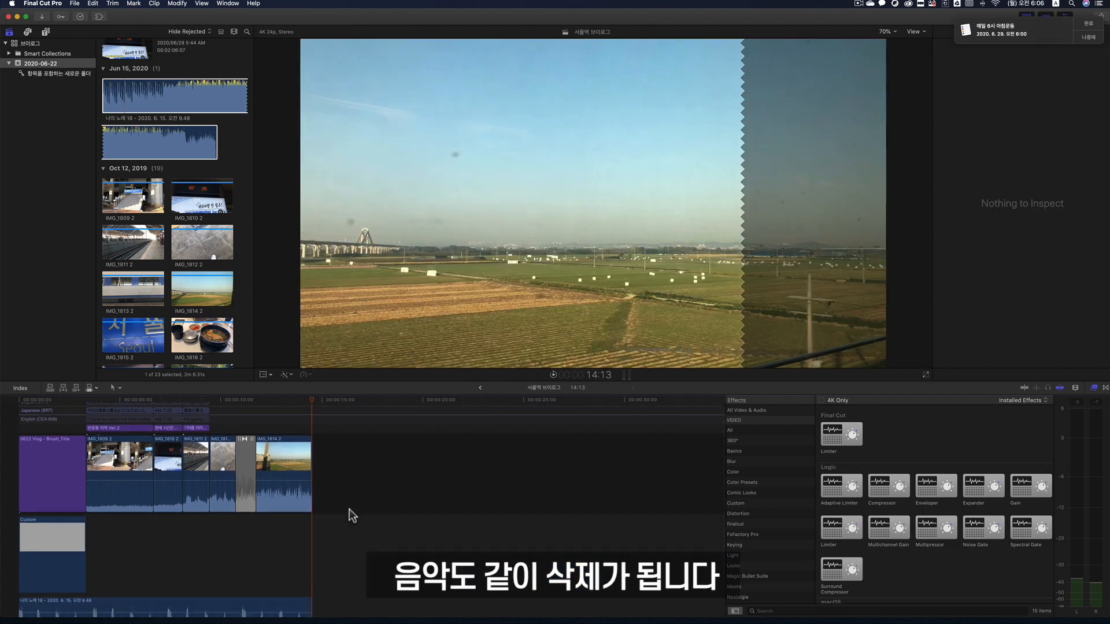
pyautogui.press('super+z')
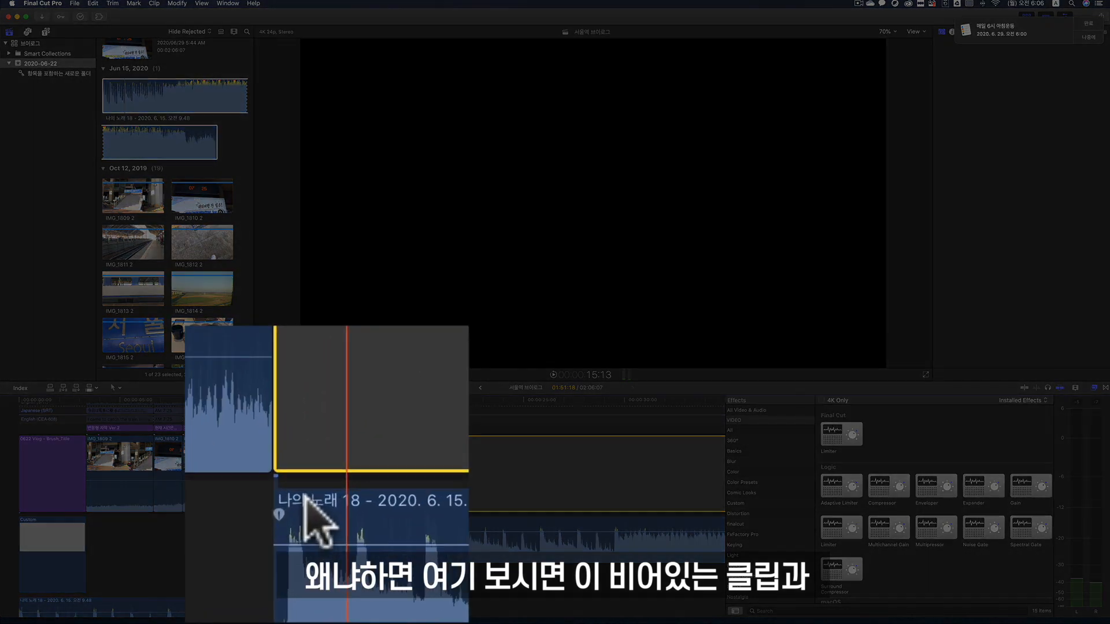
# - Delete the gap clip after the last video clip together with the leftover music connected to it
pyautogui.click(323, 522)
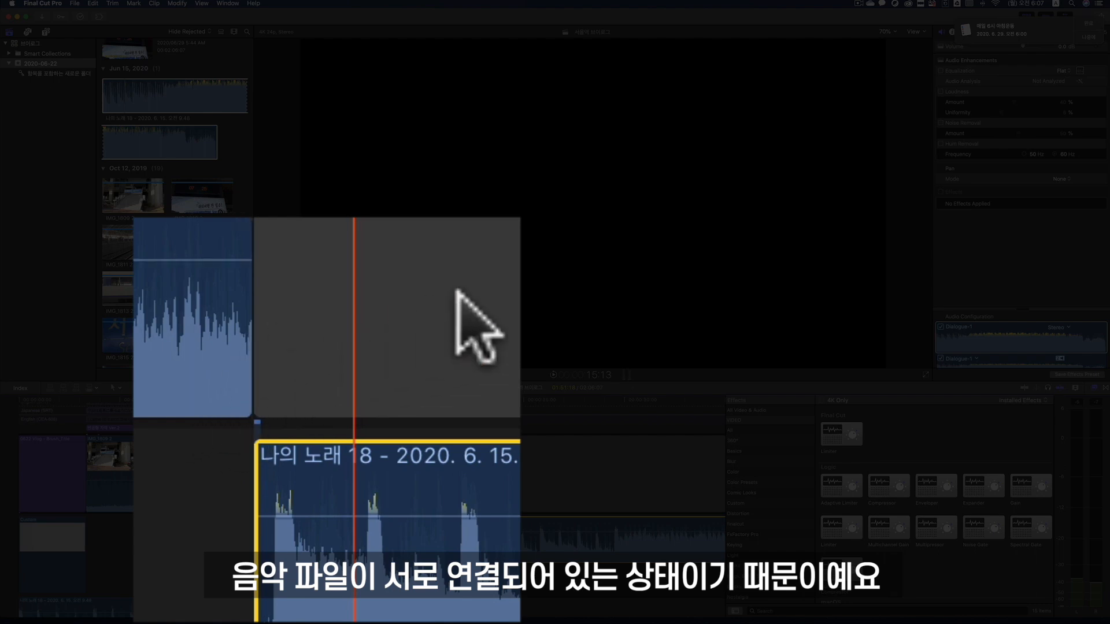
pyautogui.click(384, 483)
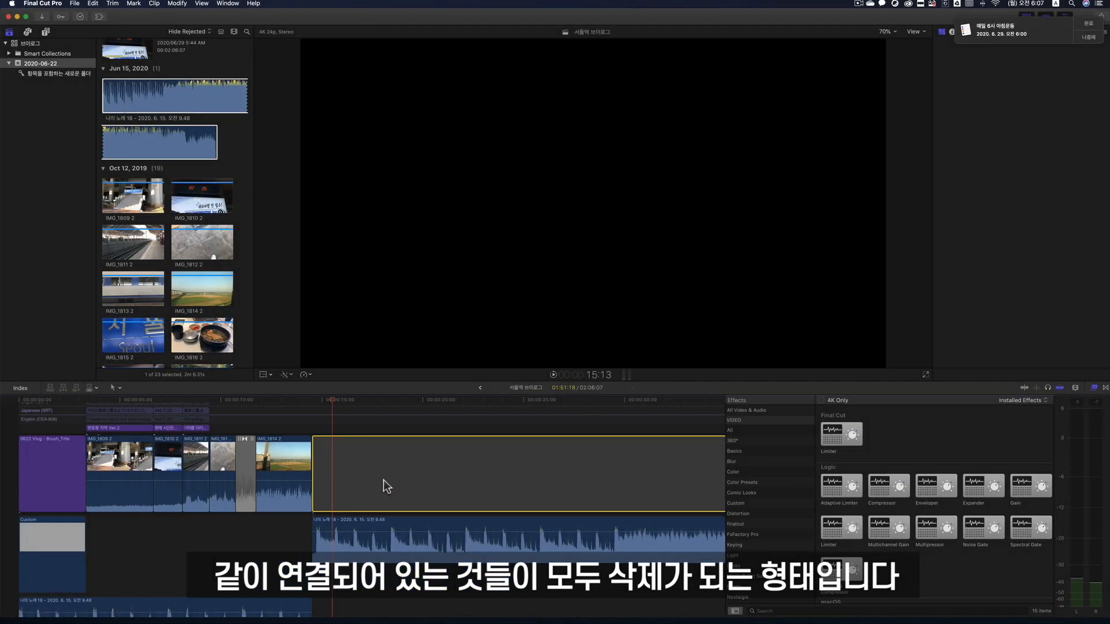
pyautogui.press('Delete')
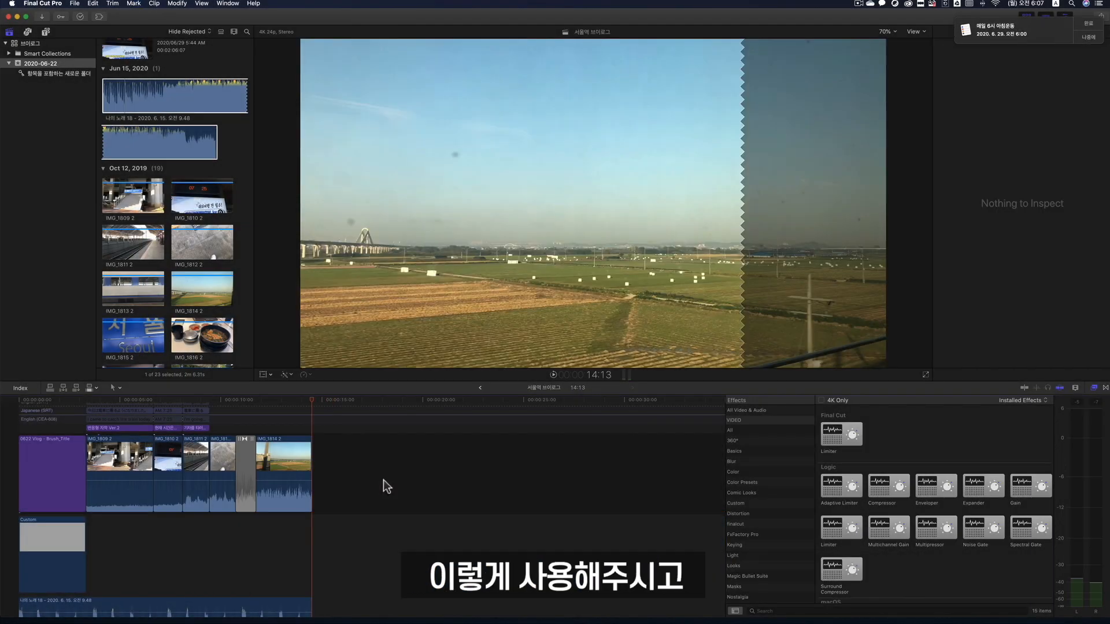
# - Add a fade-out at the end of the shortened music clip and play the ending from 11:00
pyautogui.scroll(-2, 383, 480)
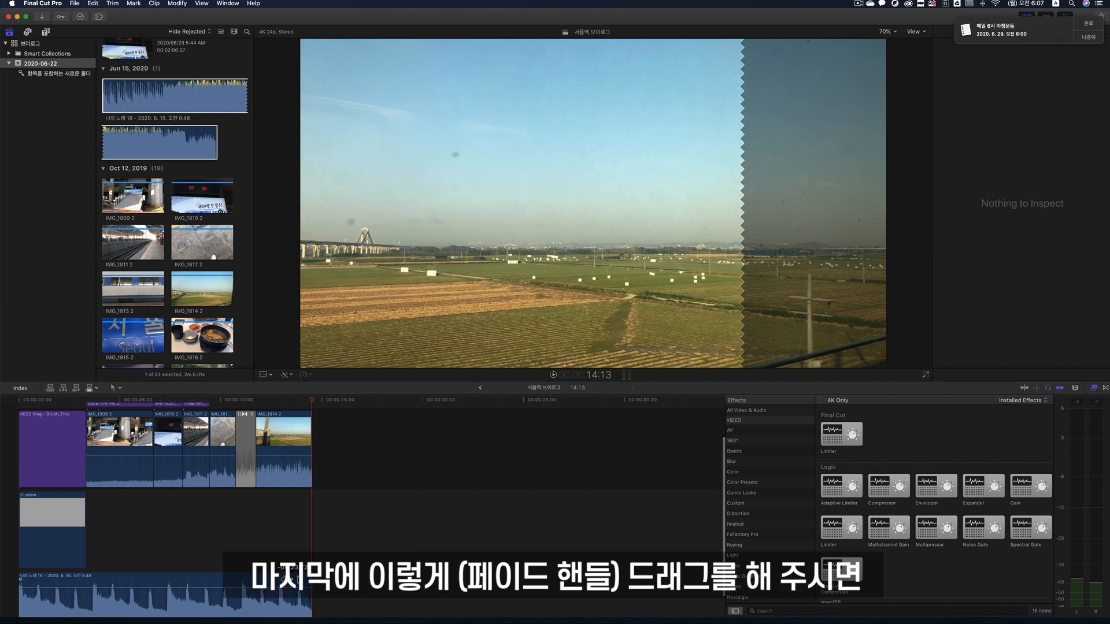
pyautogui.moveTo(292, 579); pyautogui.dragTo(272, 580)
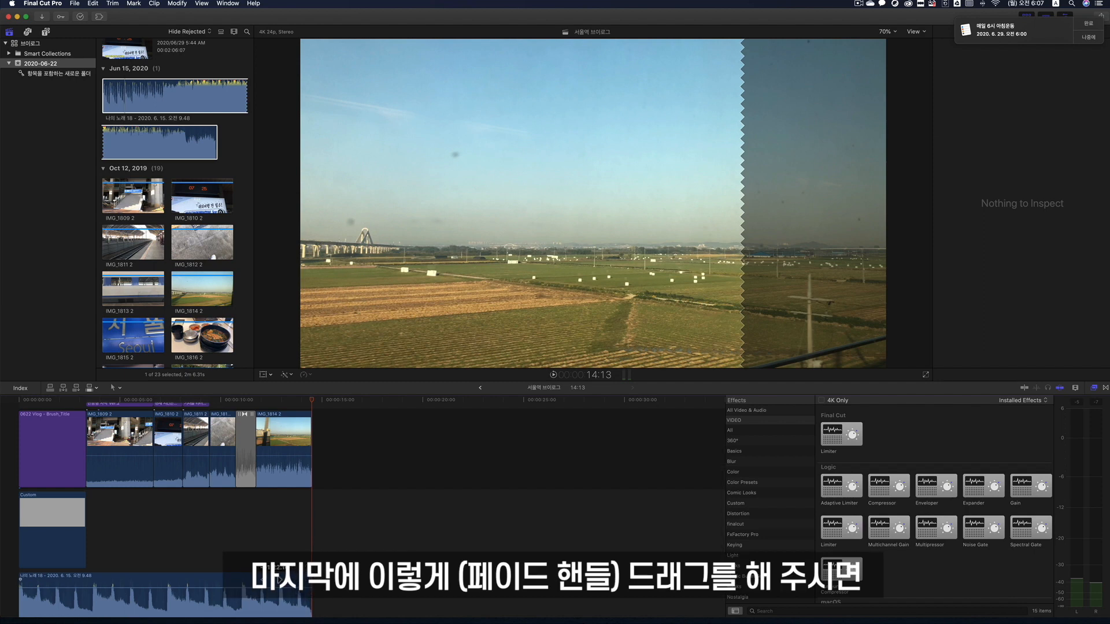
pyautogui.click(240, 398)
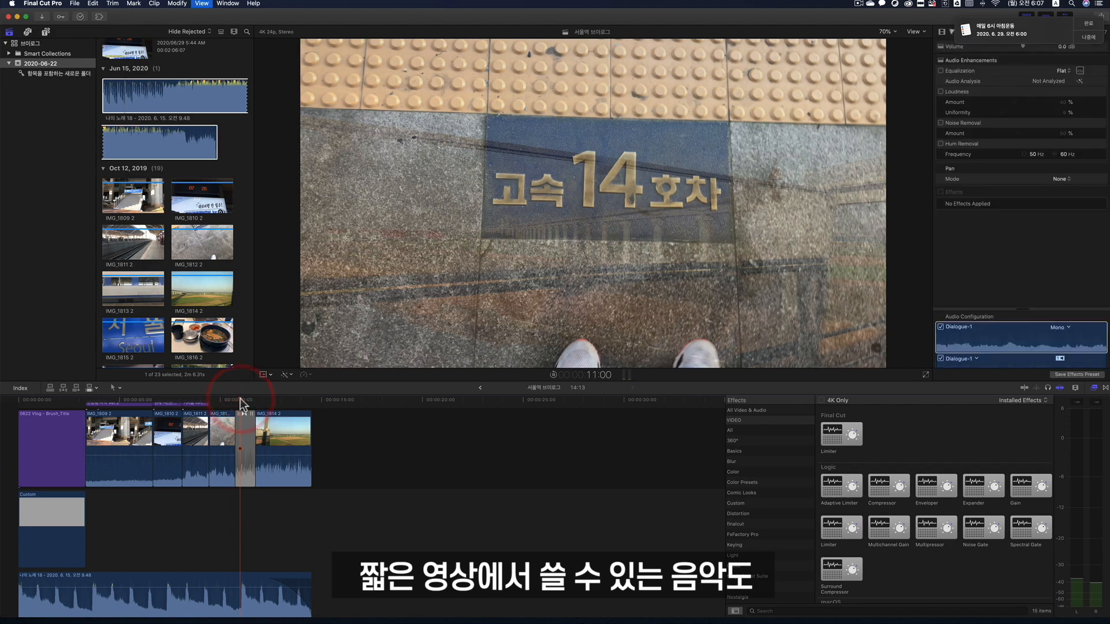
pyautogui.press('space')
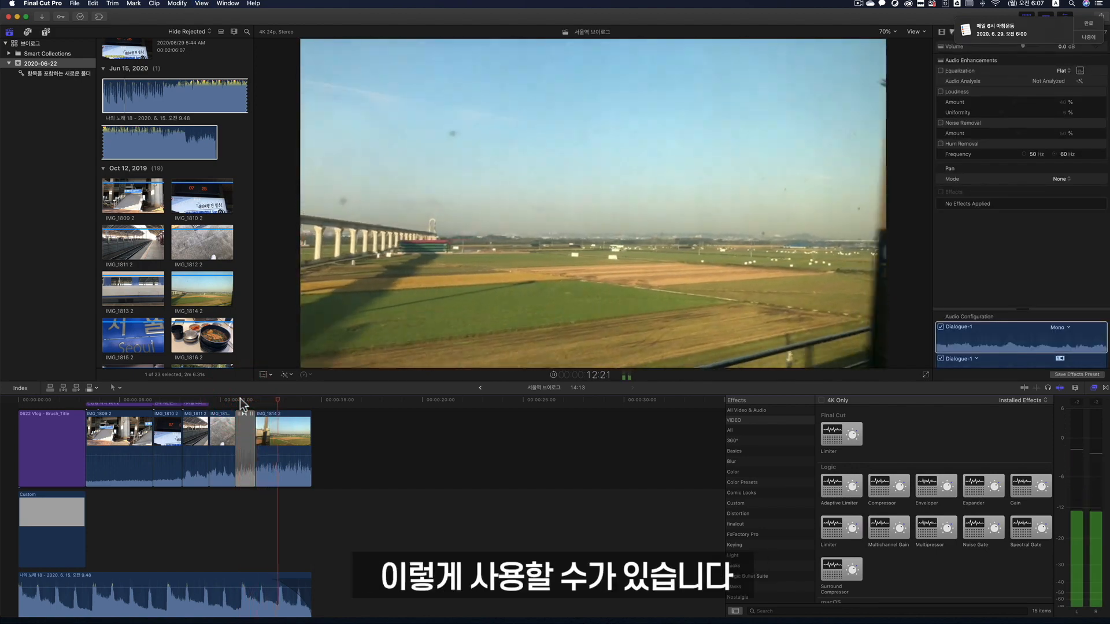
# - Play the opening of the project from its beginning
pyautogui.press('Home')
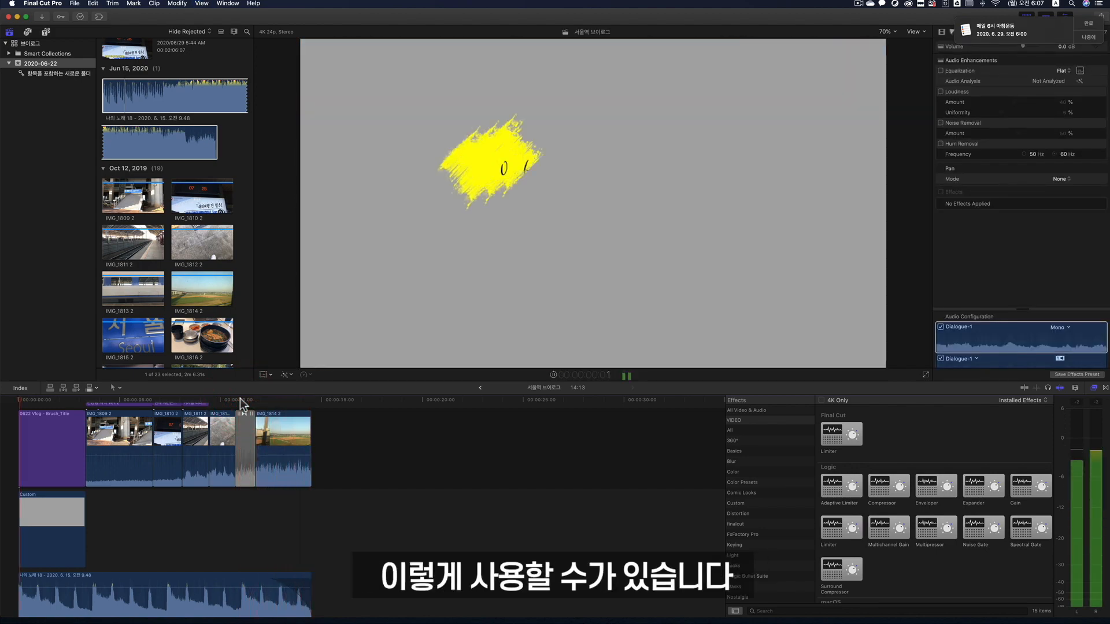
pyautogui.press('space')
pyautogui.scroll(-3, 345, 420)
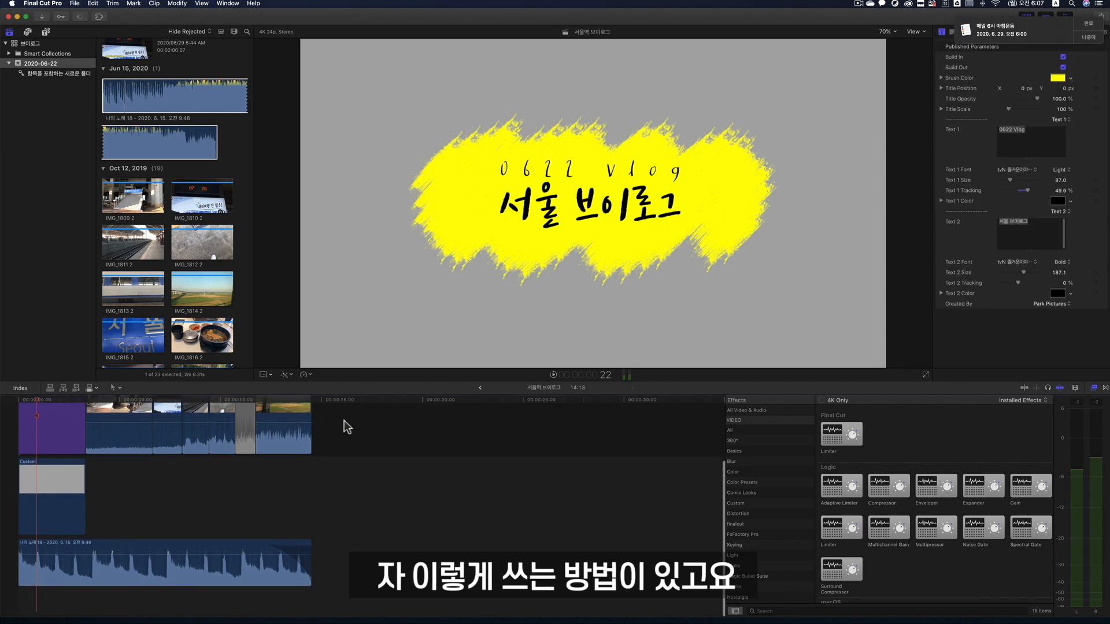
# - Select the music clip in the timeline and set its volume to -3 dB
pyautogui.click(209, 557)
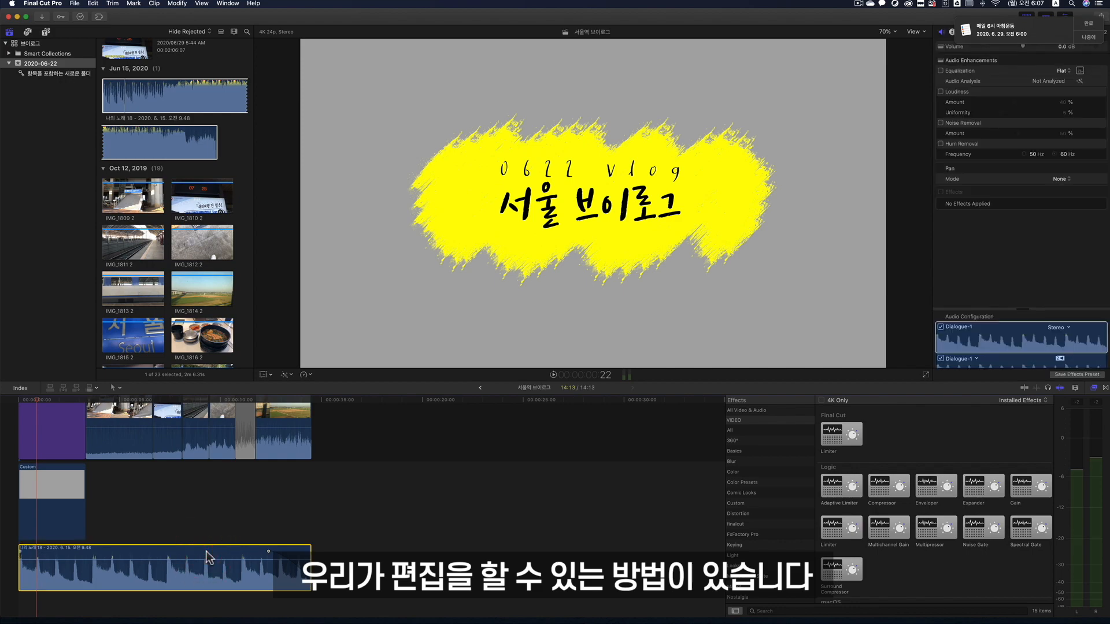
pyautogui.hotkey('ctrl', 'Up')
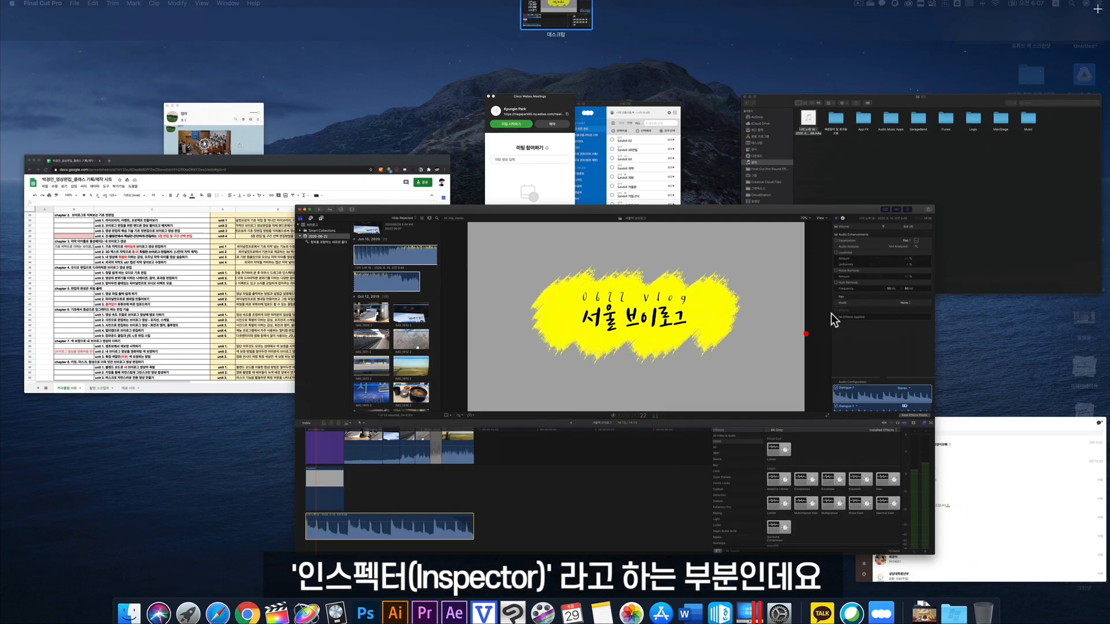
pyautogui.click(805, 334)
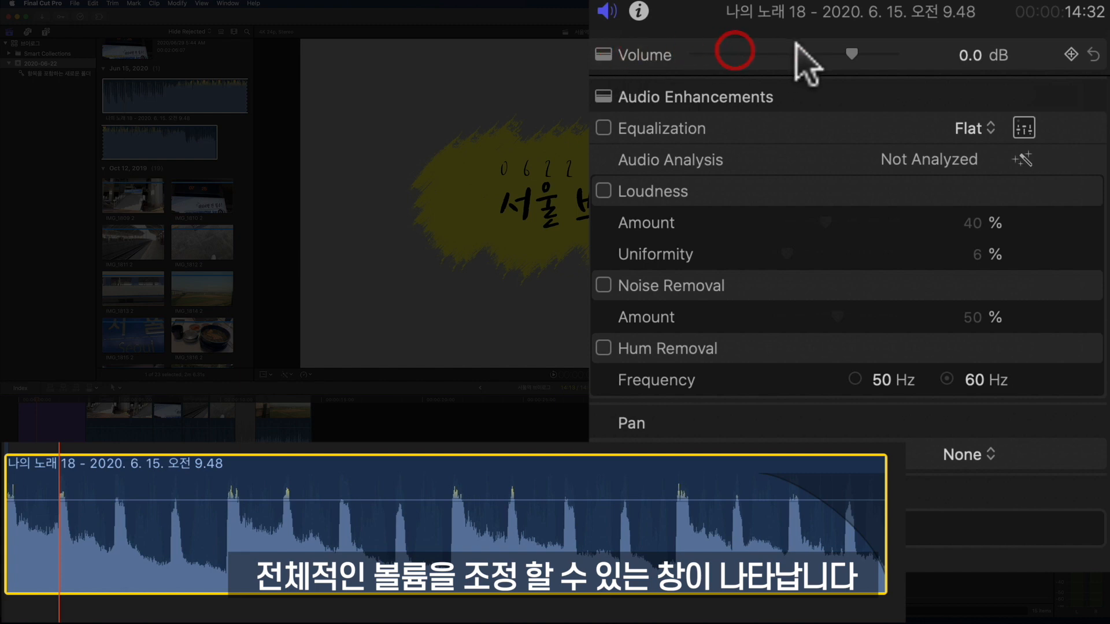
pyautogui.moveTo(851, 54)
pyautogui.mouseDown()
pyautogui.moveTo(834, 53)
pyautogui.moveTo(851, 53)
pyautogui.mouseUp()
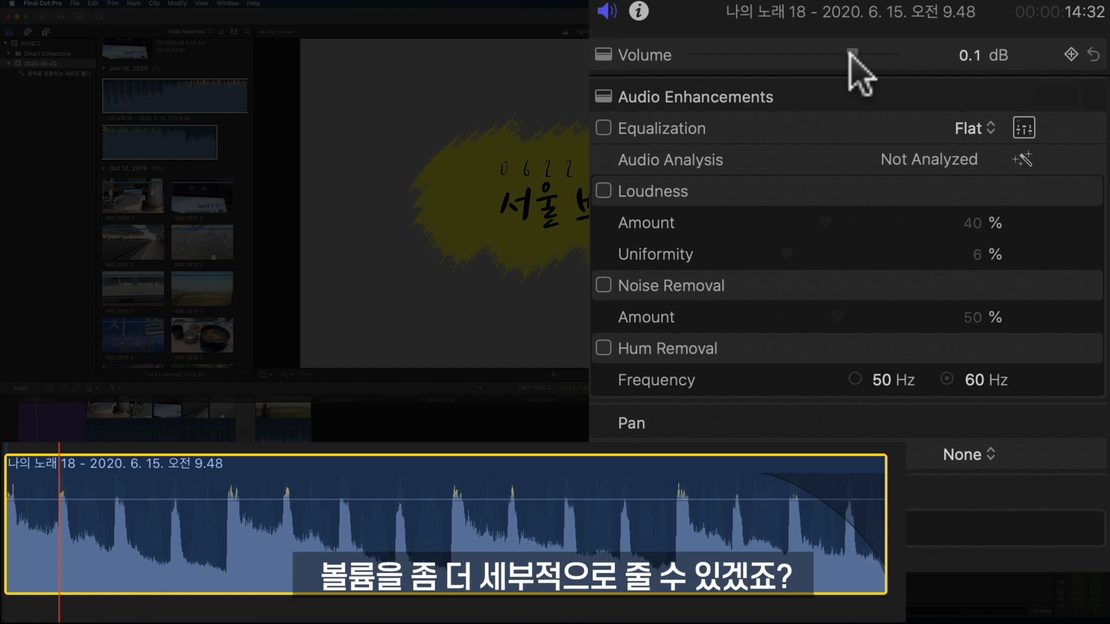
pyautogui.click(980, 57)
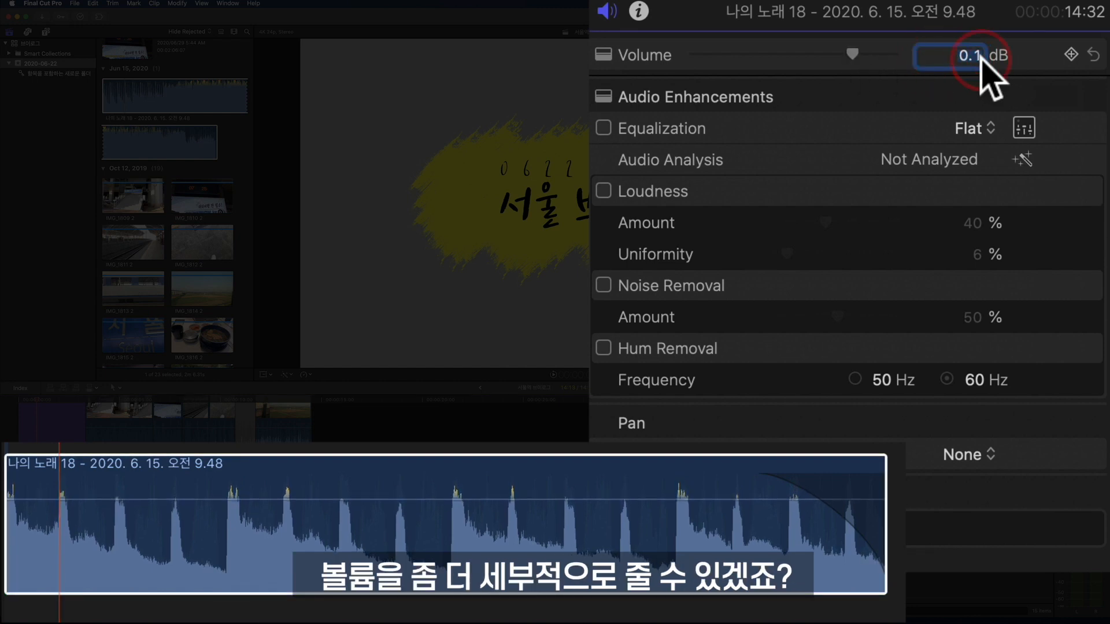
pyautogui.write('-3')
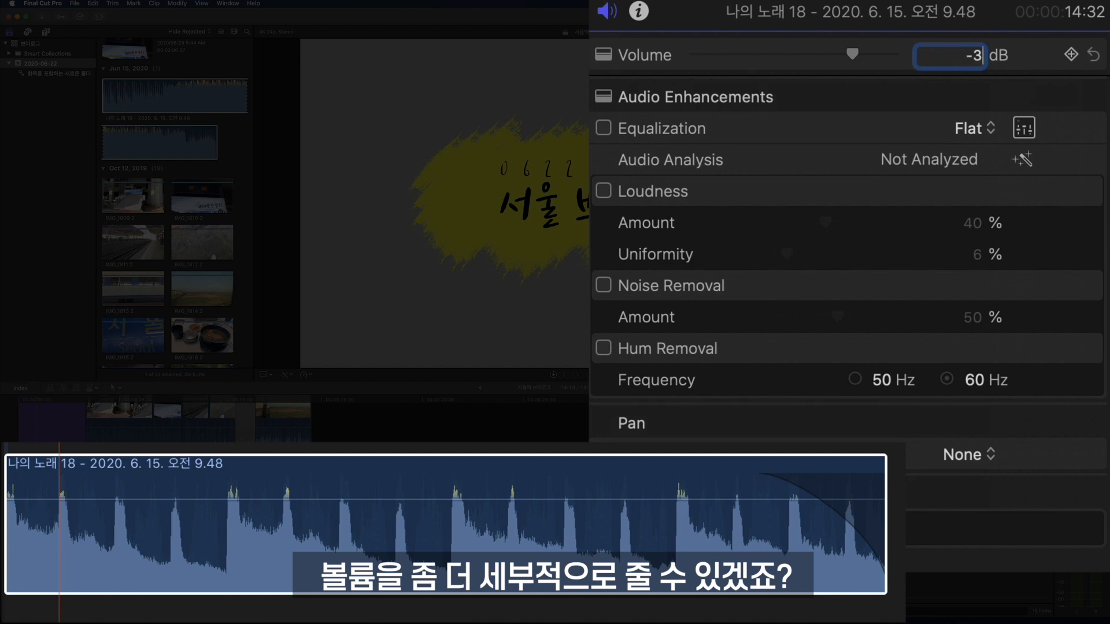
pyautogui.press('Return')
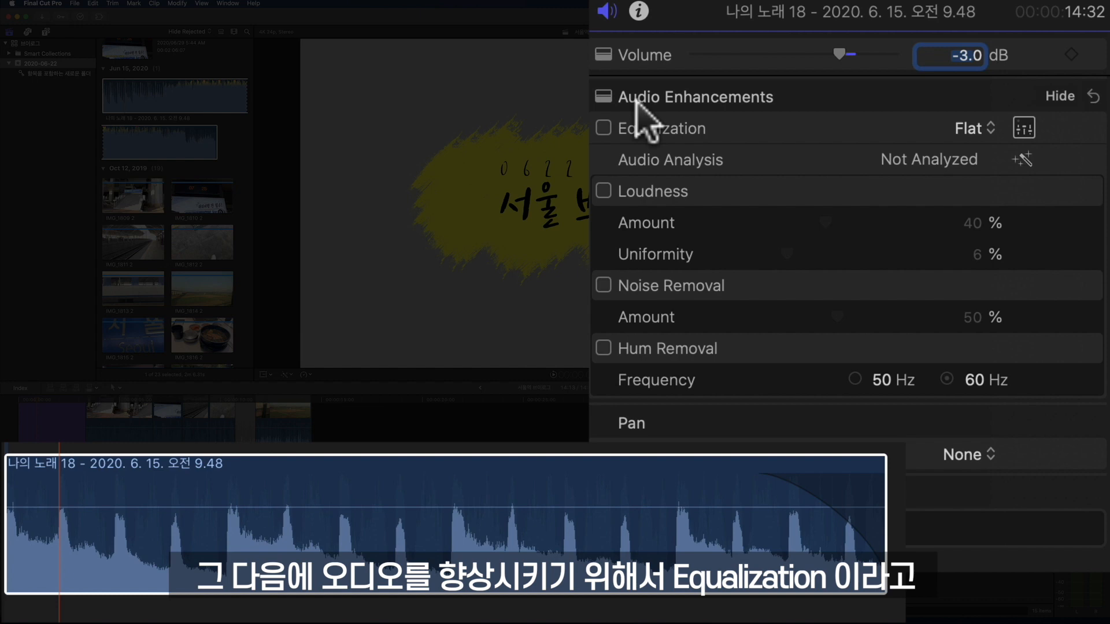
# - Open the graphic equalizer for the selected music clip
pyautogui.click(968, 129)
pyautogui.click(839, 126)
pyautogui.click(1018, 123)
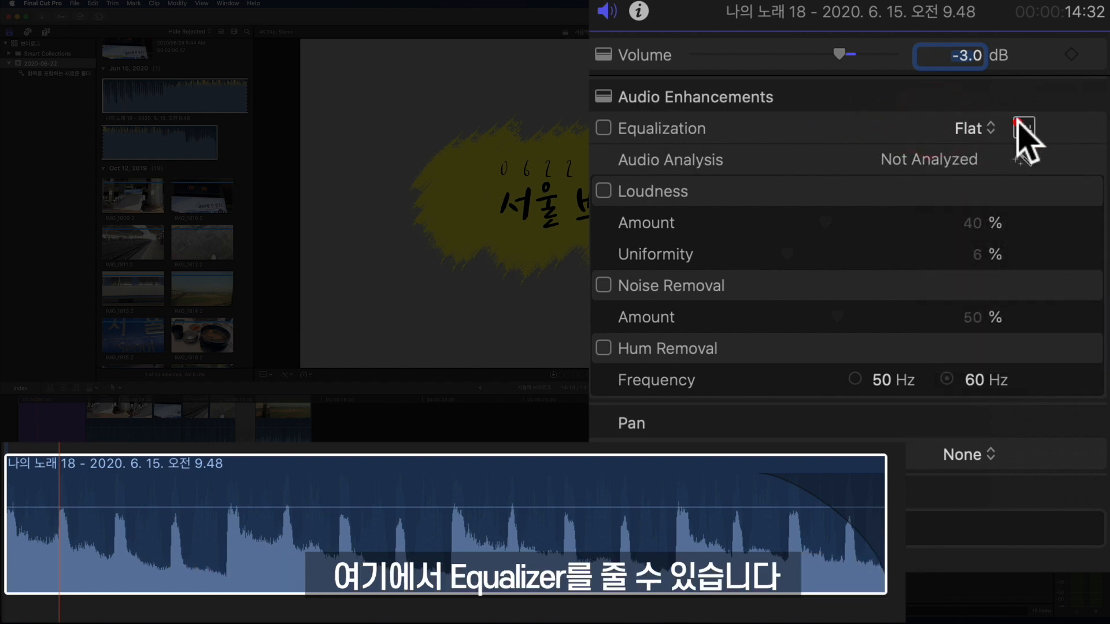
pyautogui.moveTo(376, 284); pyautogui.dragTo(874, 68)
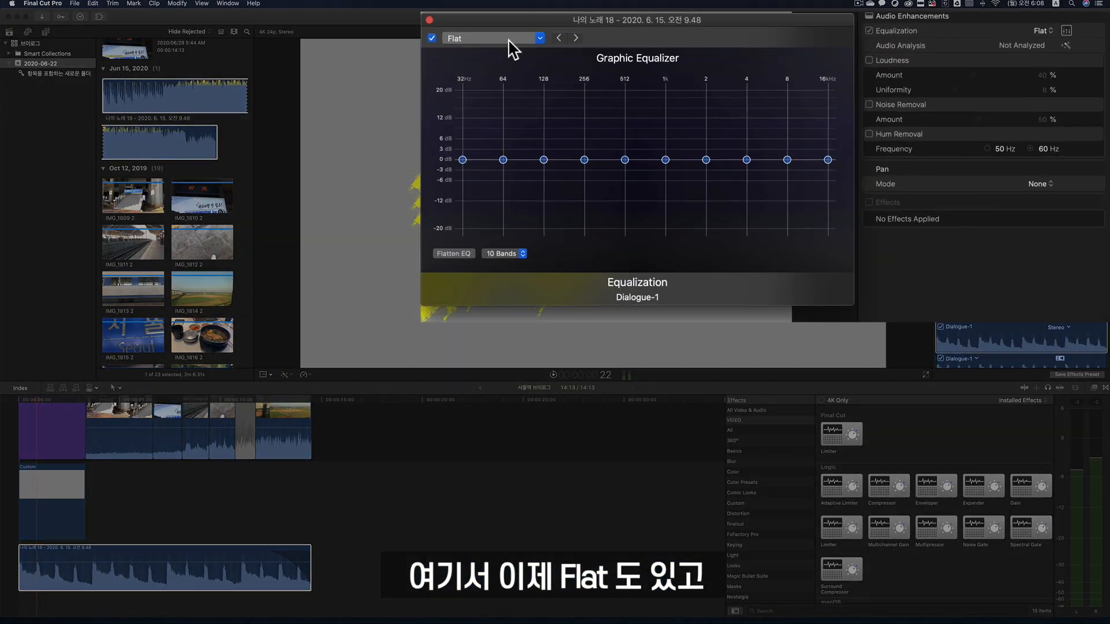
# - Try the Voice Enhance, Music Enhance, Loudness and Hum Reduction equalizer presets on the music clip
pyautogui.click(687, 77)
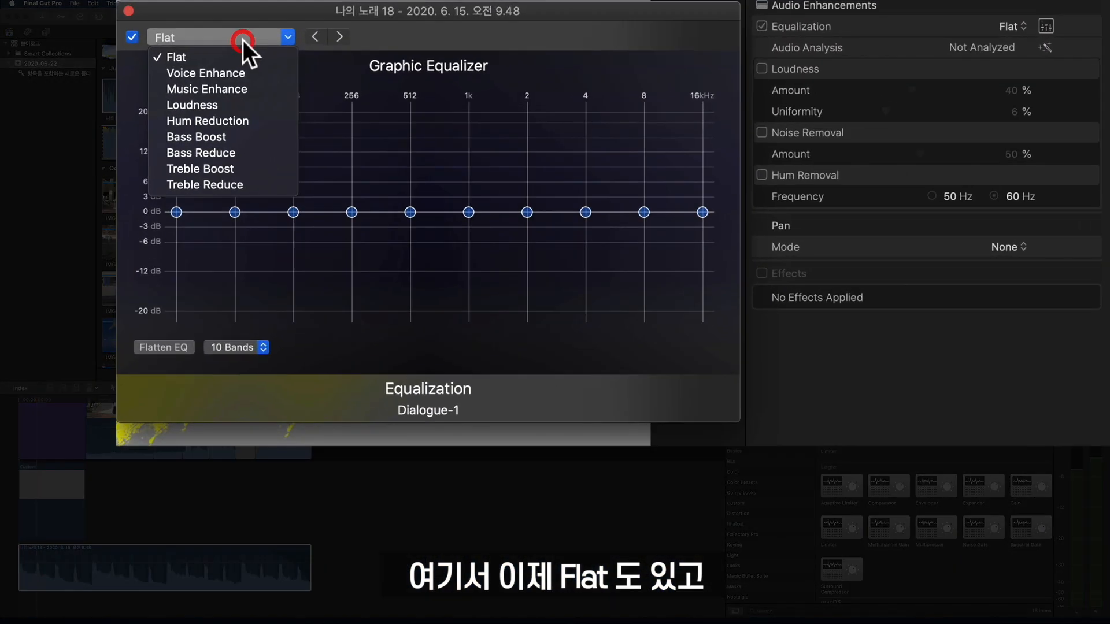
pyautogui.click(238, 75)
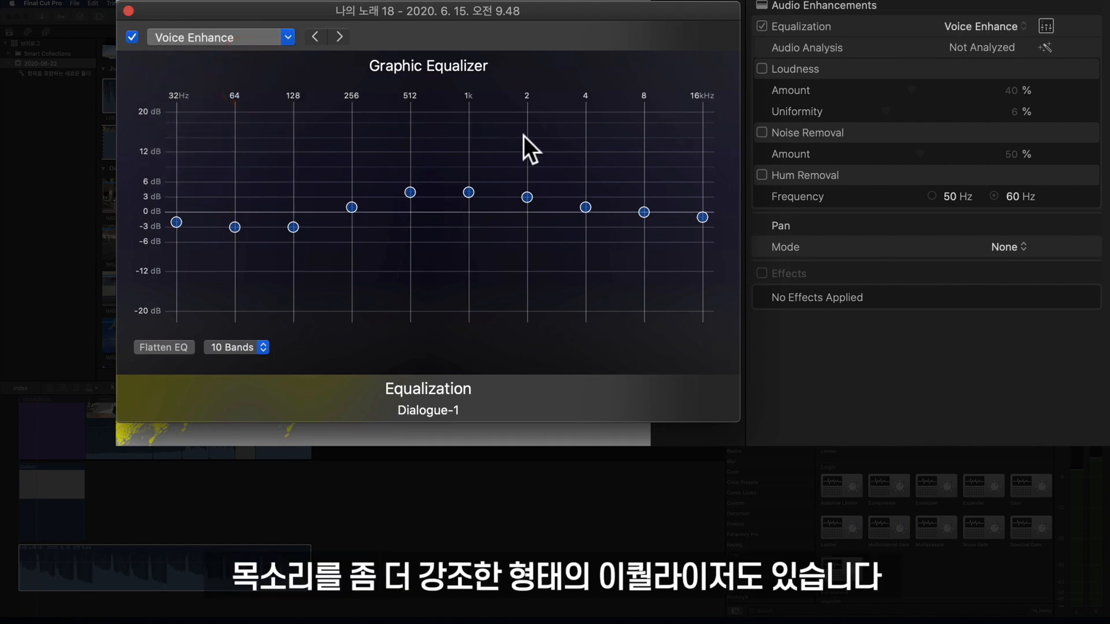
pyautogui.click(247, 33)
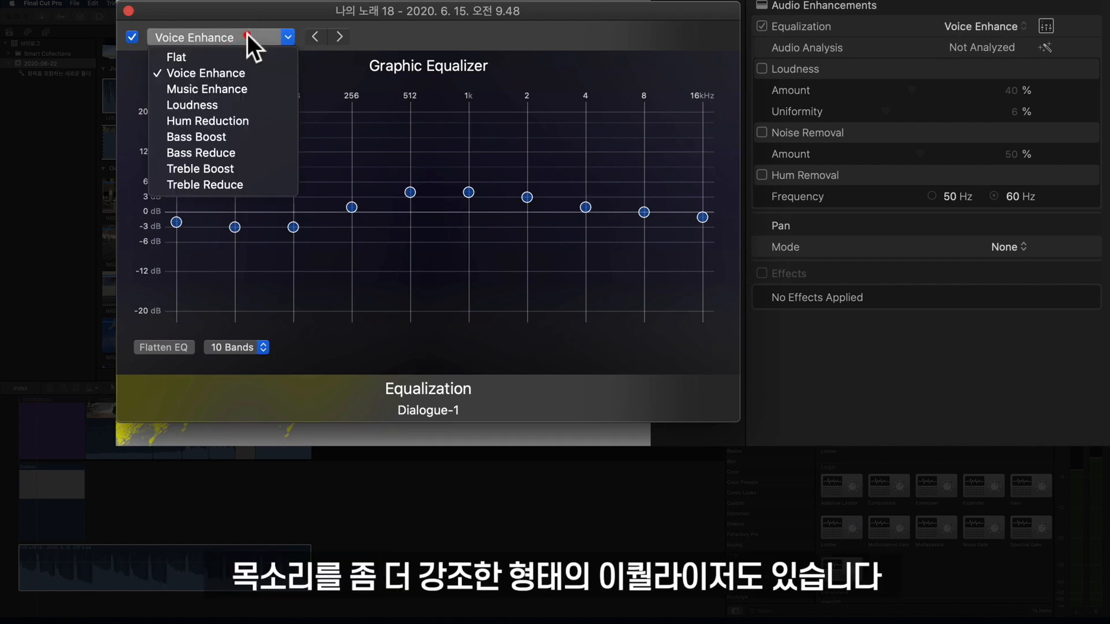
pyautogui.click(241, 89)
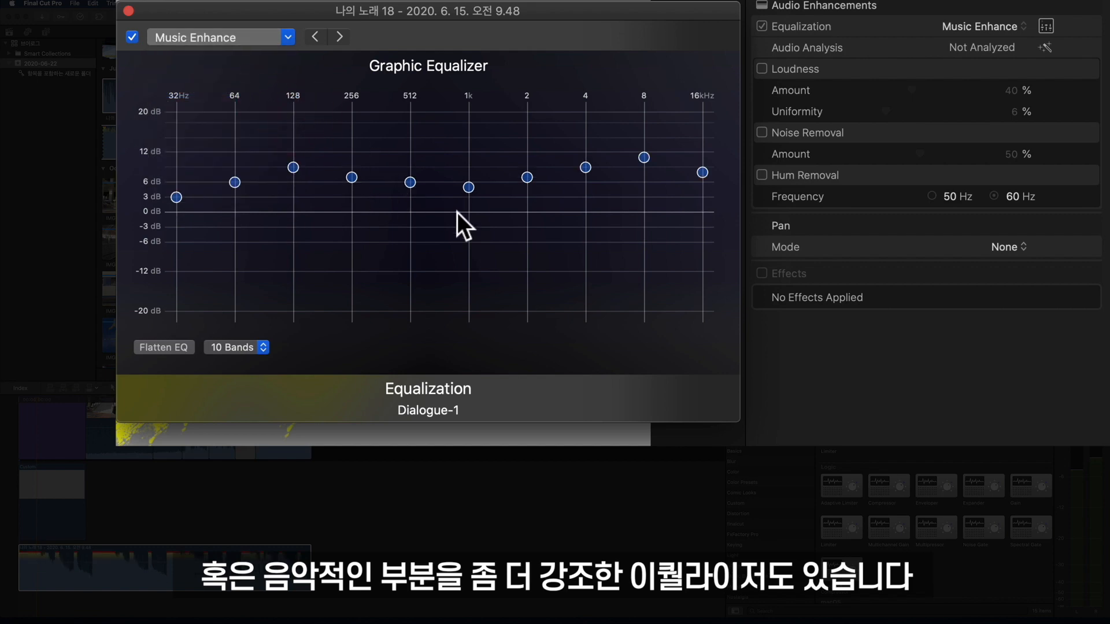
pyautogui.click(266, 37)
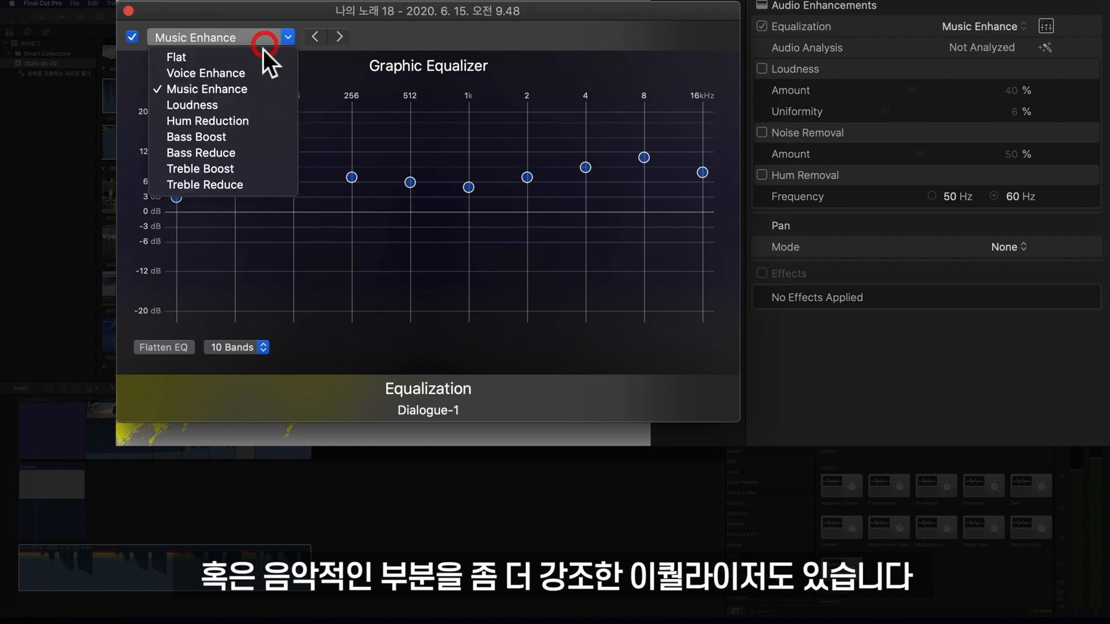
pyautogui.click(262, 106)
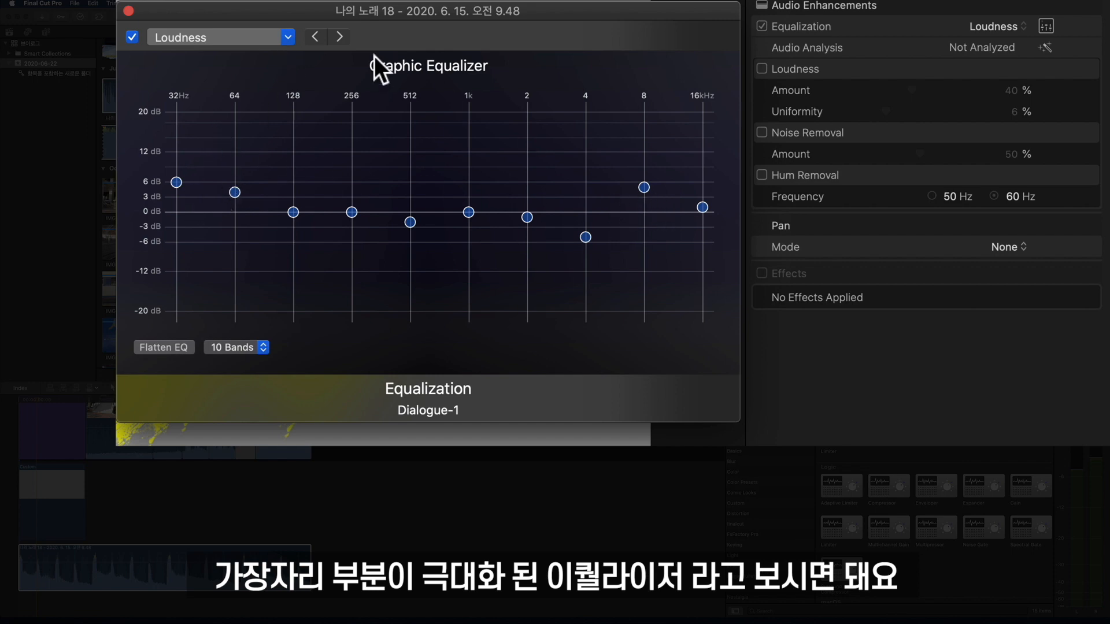
pyautogui.click(207, 38)
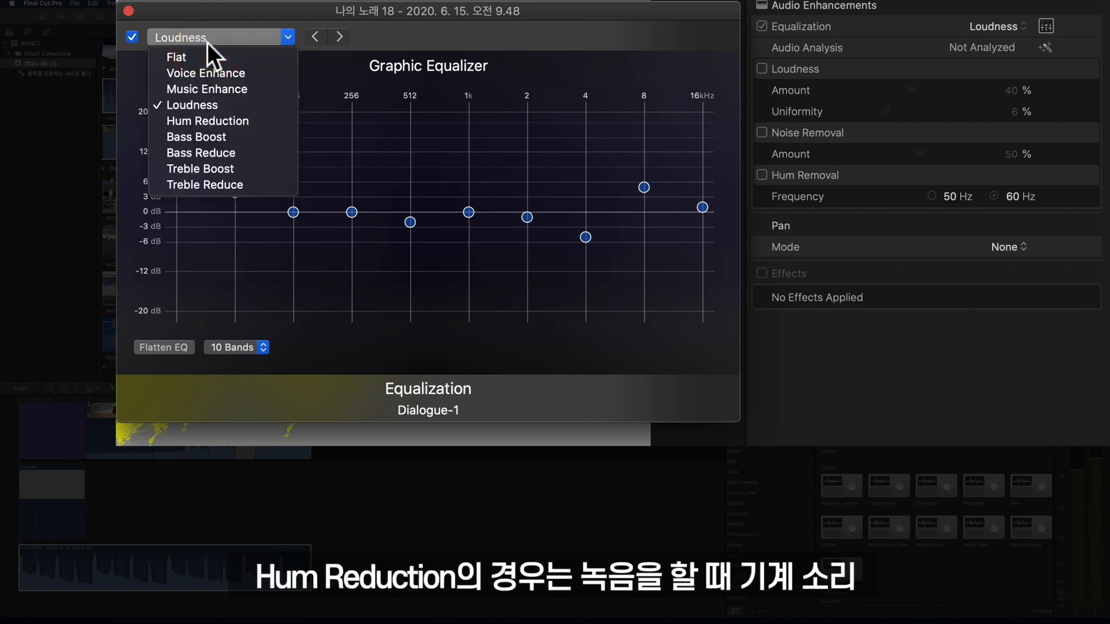
pyautogui.click(234, 123)
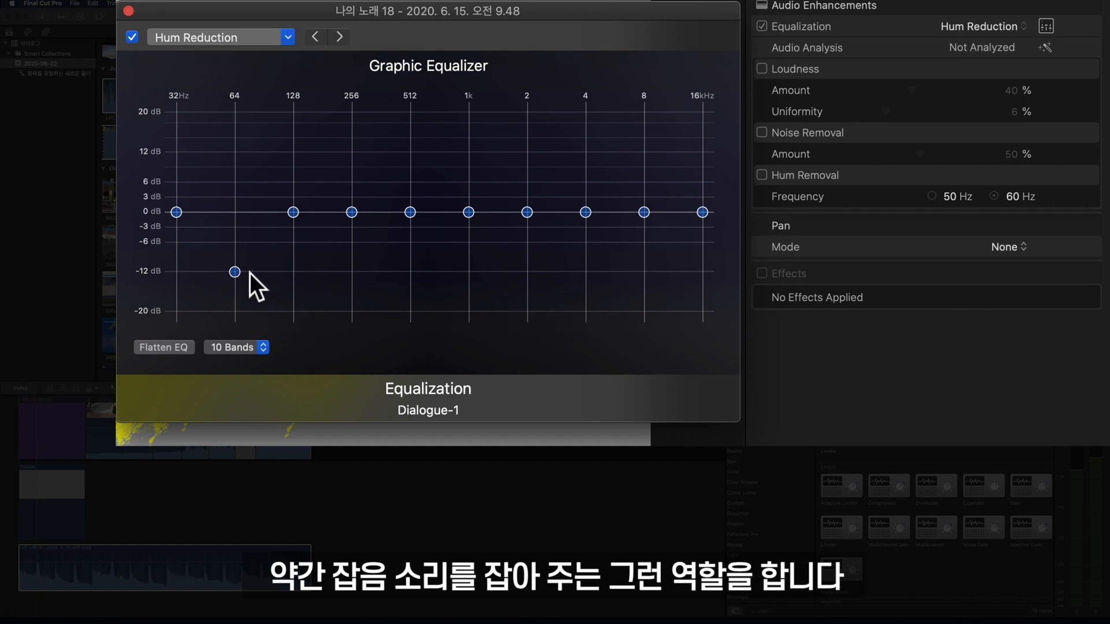
# - Set the music clip's equalizer preset to Flat and close the graphic equalizer
pyautogui.click(192, 39)
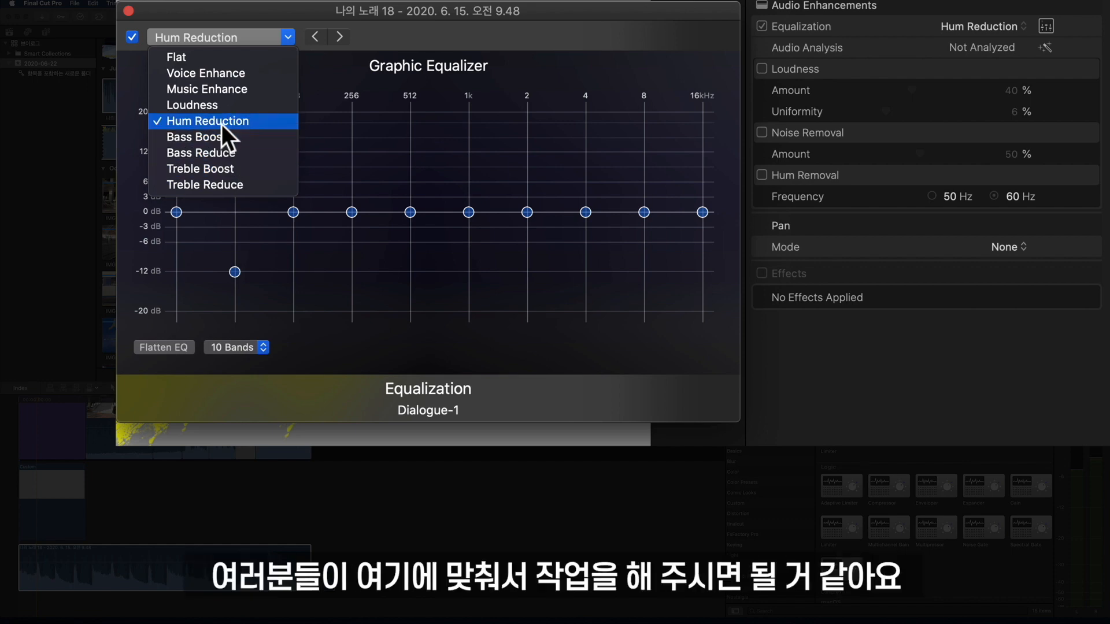
pyautogui.click(231, 60)
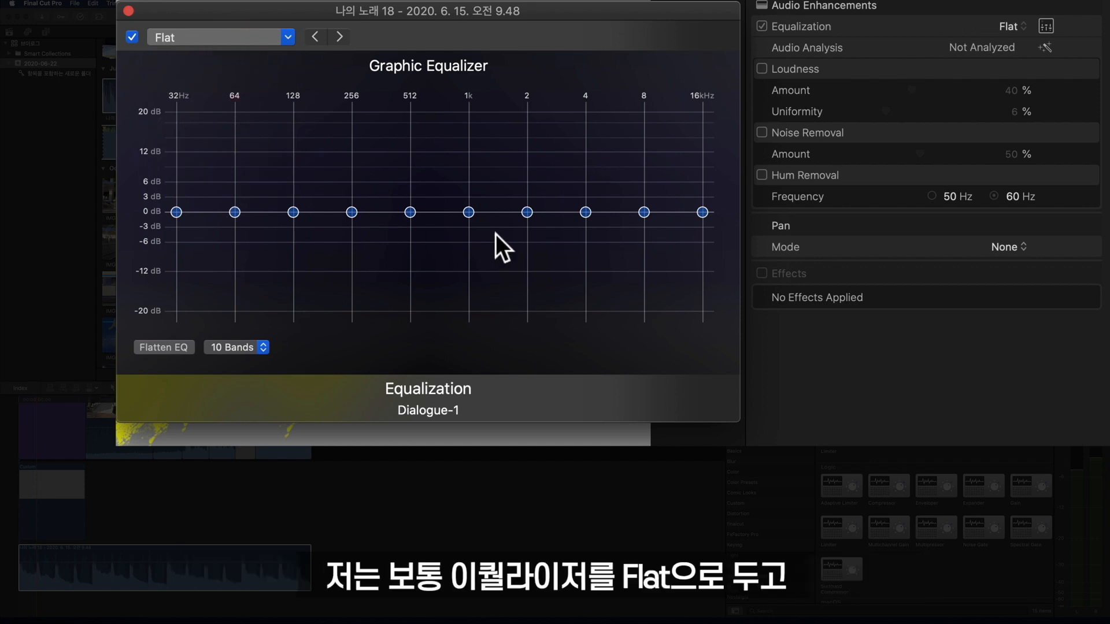
pyautogui.click(128, 11)
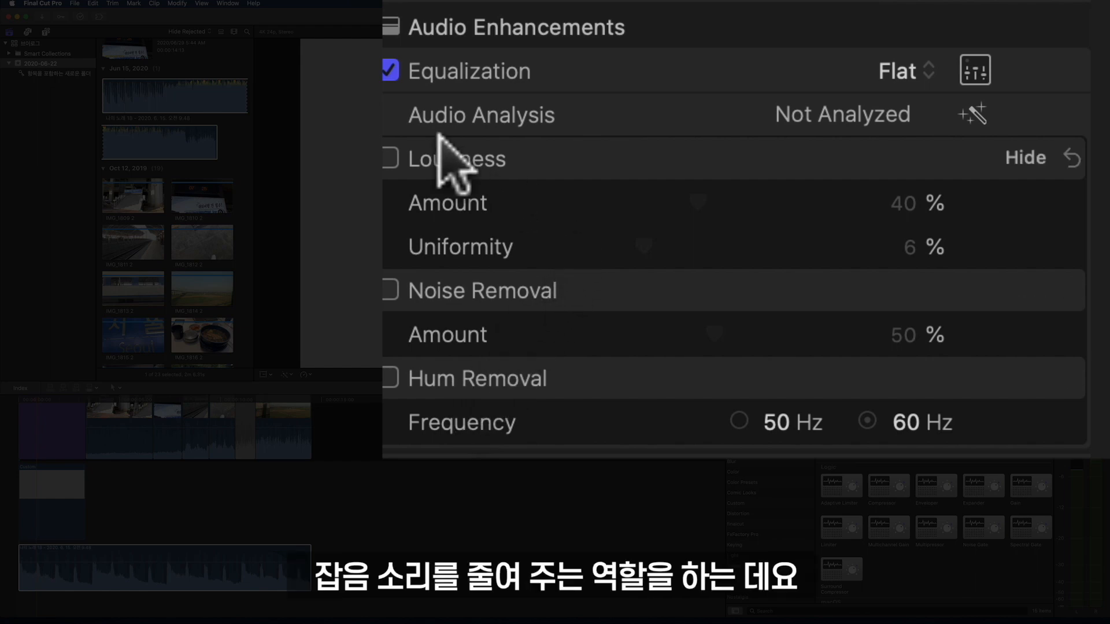
# - Run the automatic audio analysis and enhancement on the music clip and play part of the result
pyautogui.click(973, 112)
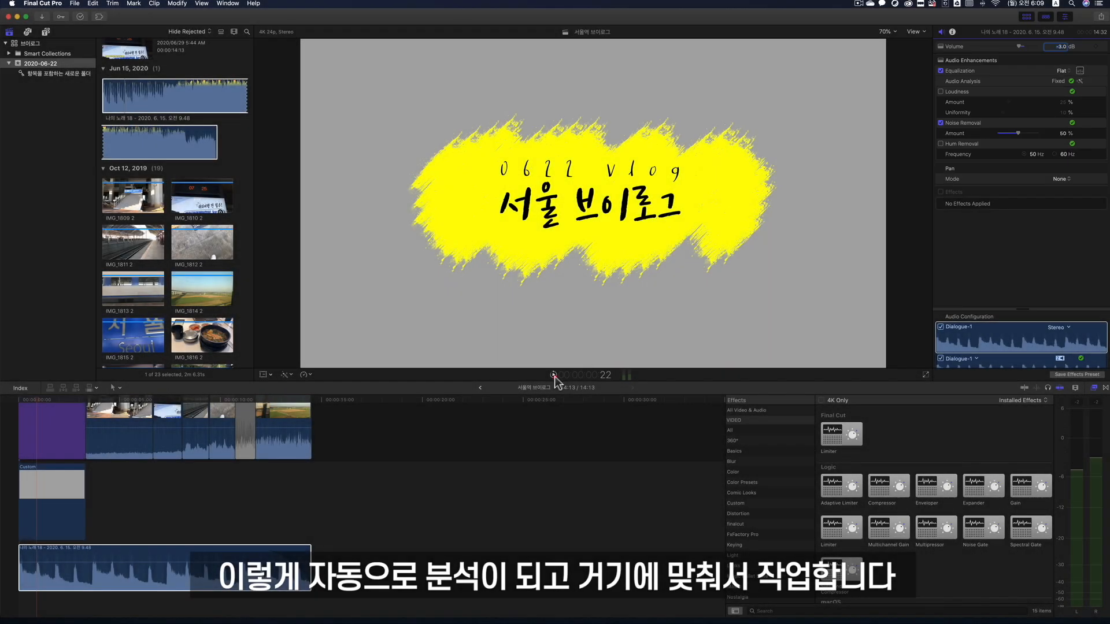
pyautogui.click(554, 375)
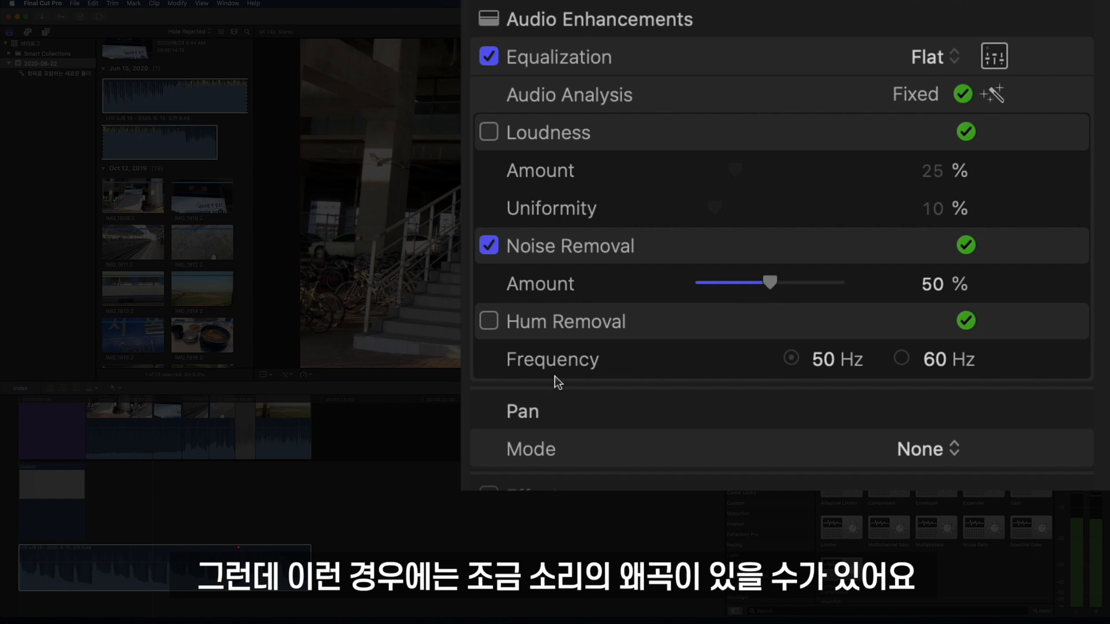
pyautogui.click(554, 376)
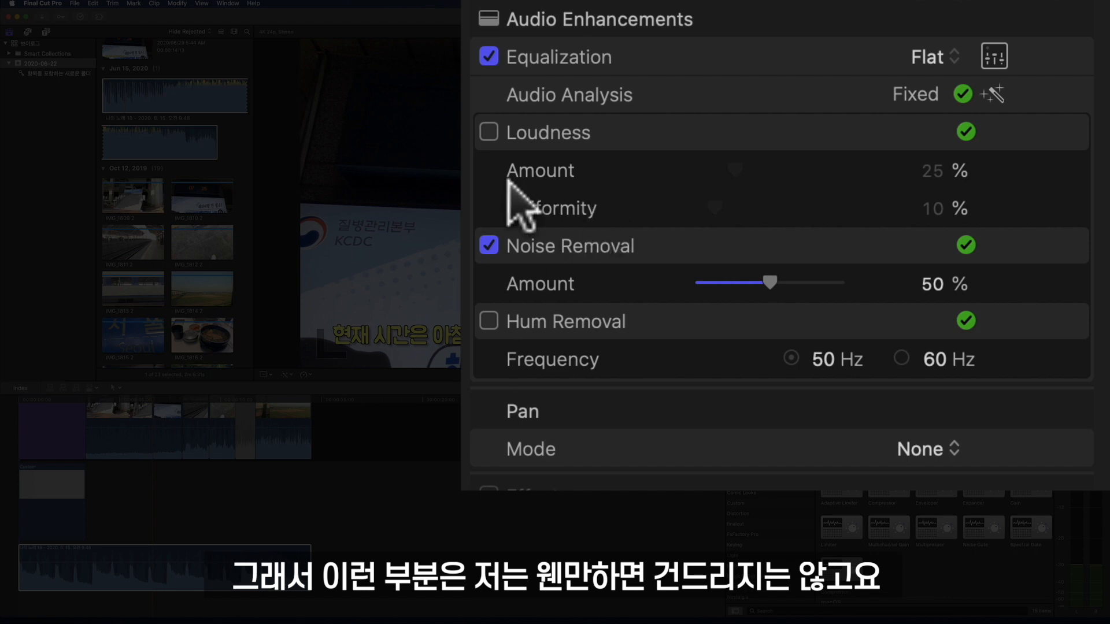
# - Turn off Noise Removal for the music clip and play the project further to hear the difference
pyautogui.click(489, 248)
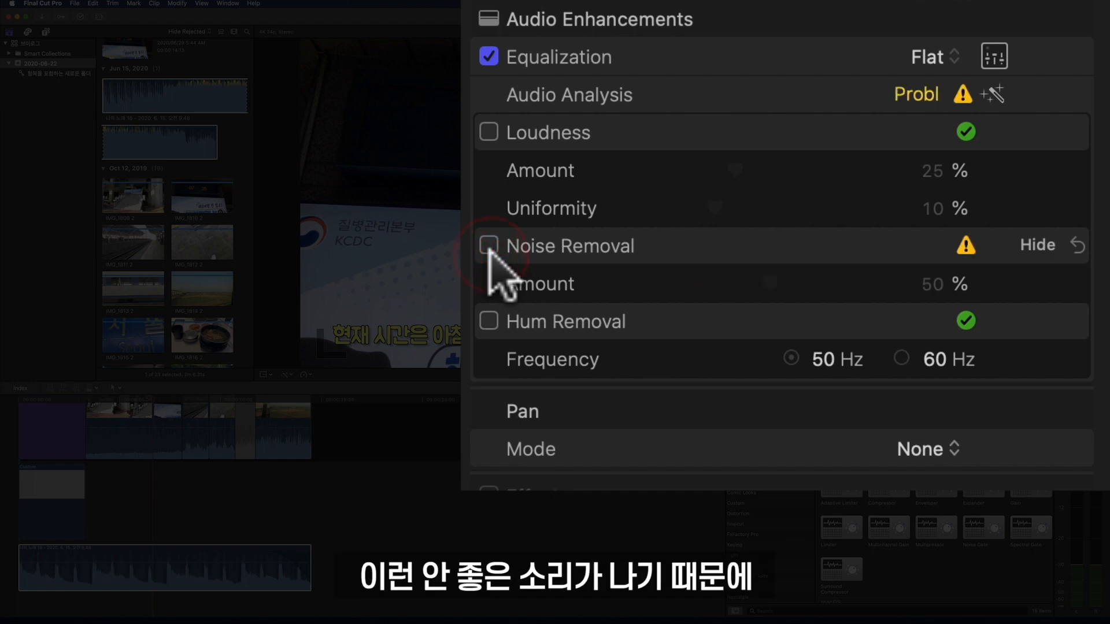
pyautogui.click(954, 90)
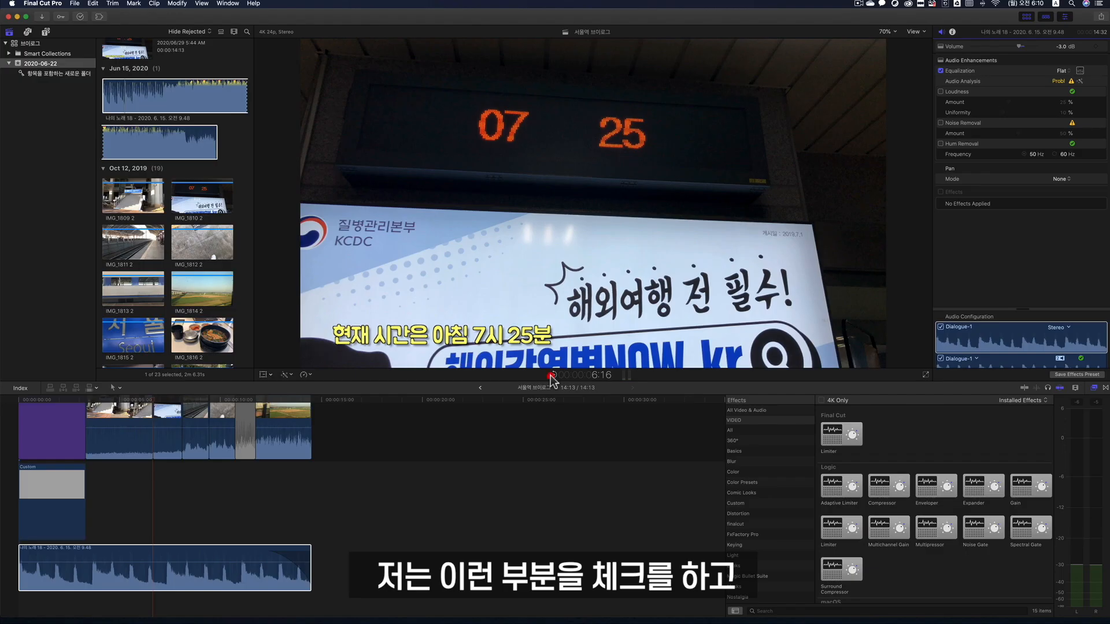
pyautogui.click(551, 375)
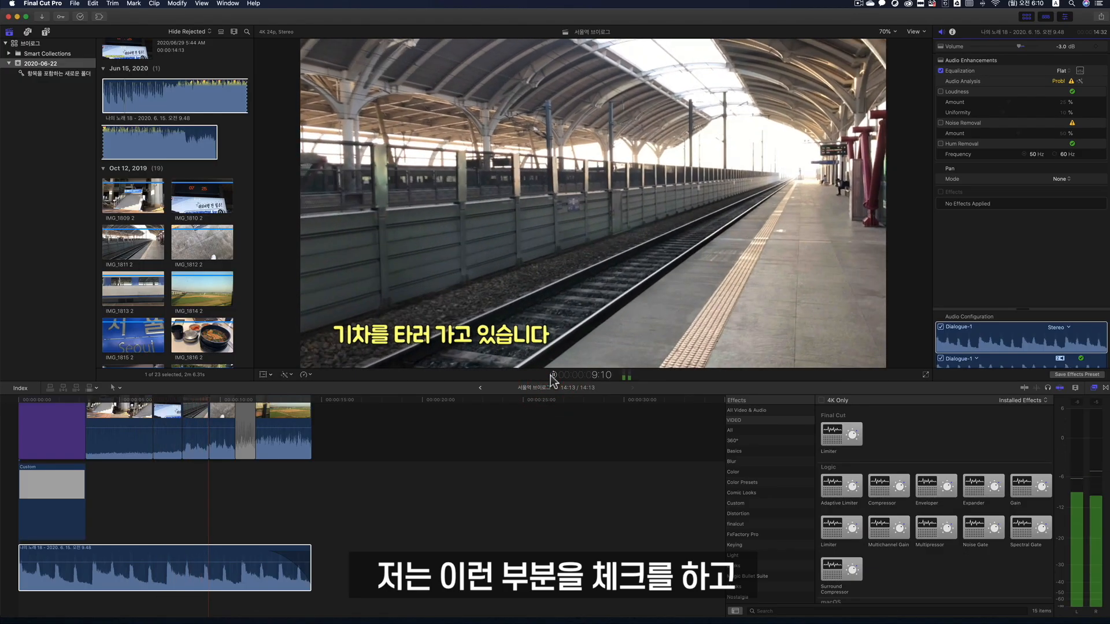
pyautogui.click(550, 376)
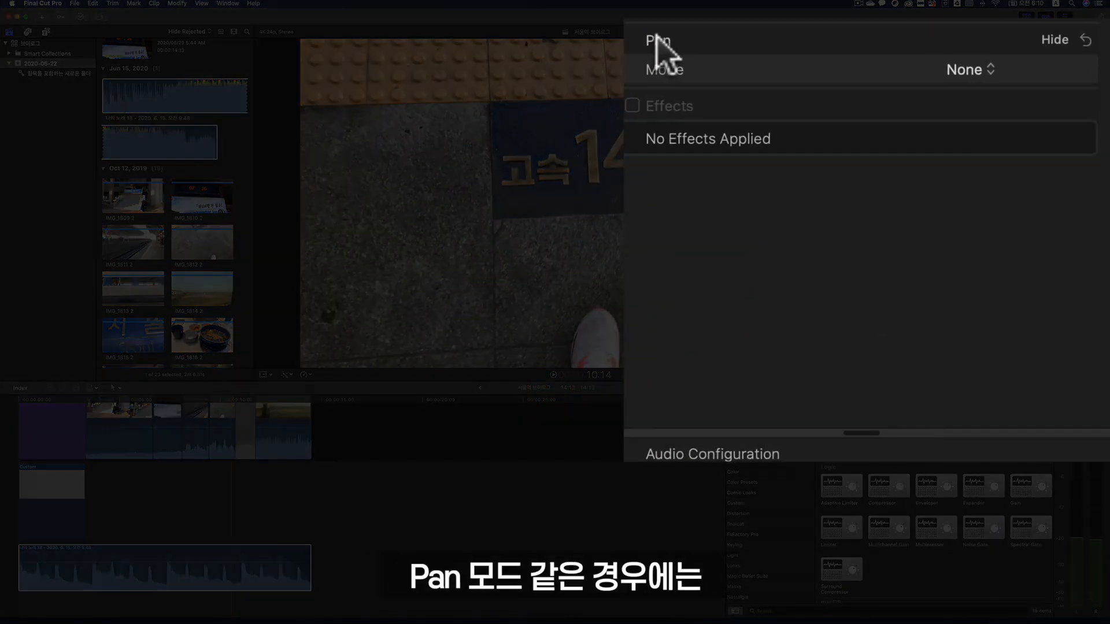
# - Try the Stereo Left/Right pan mode on the music clip, set the mode to Music instead, and listen to the result
pyautogui.click(948, 68)
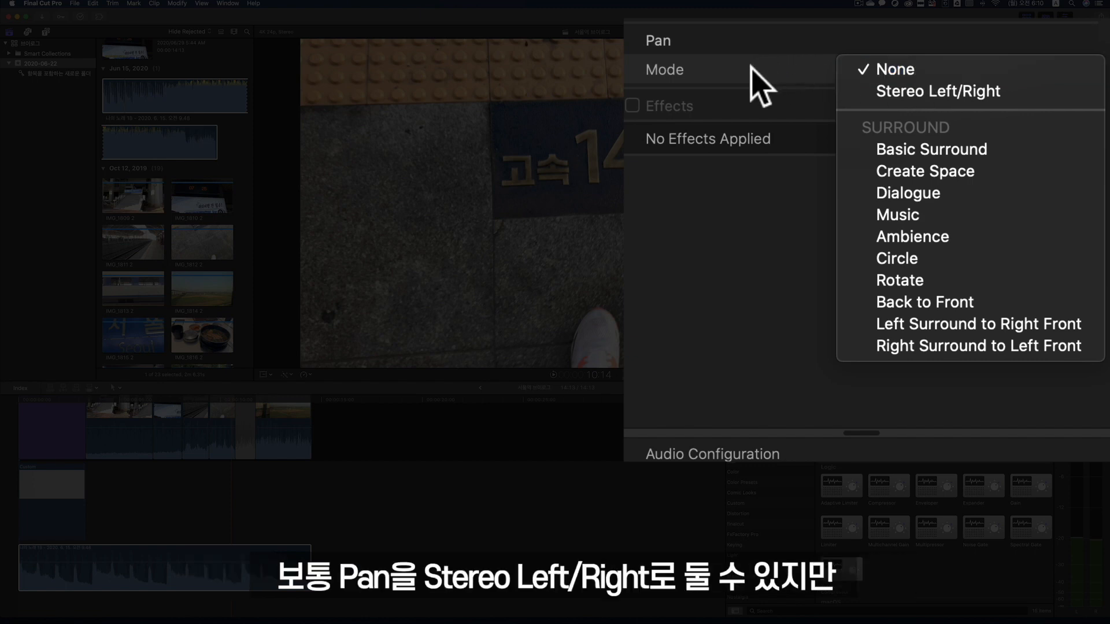
pyautogui.click(948, 91)
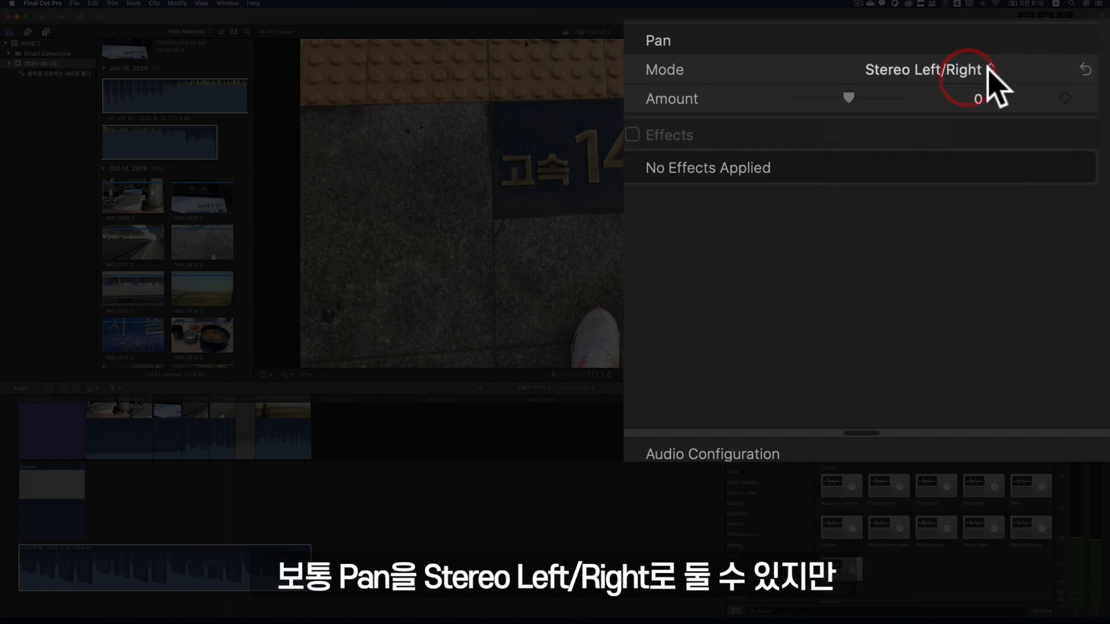
pyautogui.click(971, 69)
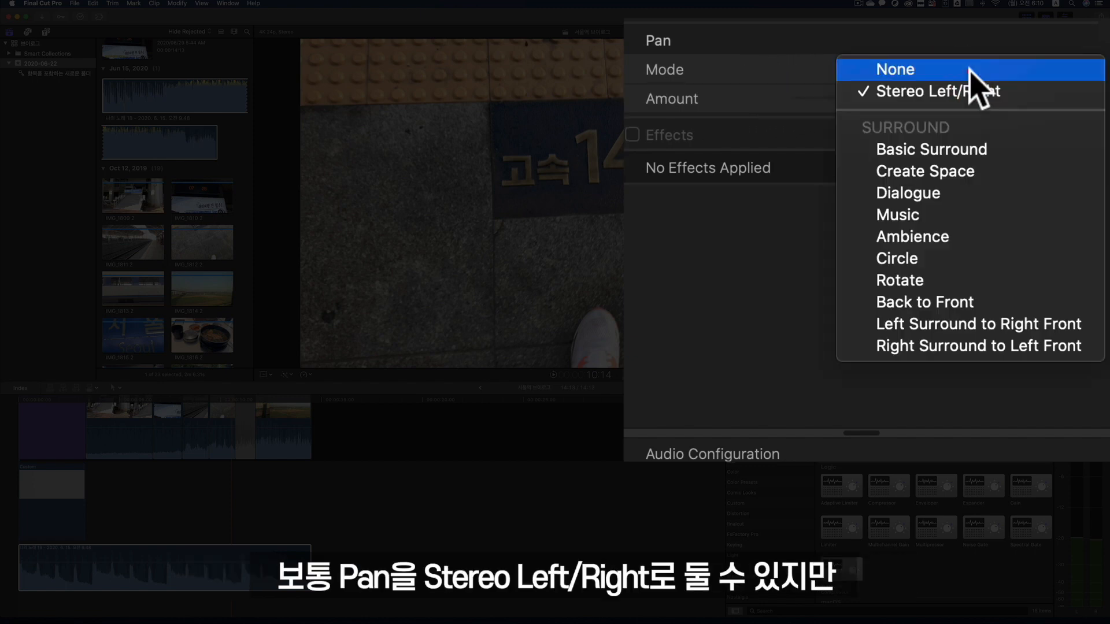
pyautogui.click(976, 217)
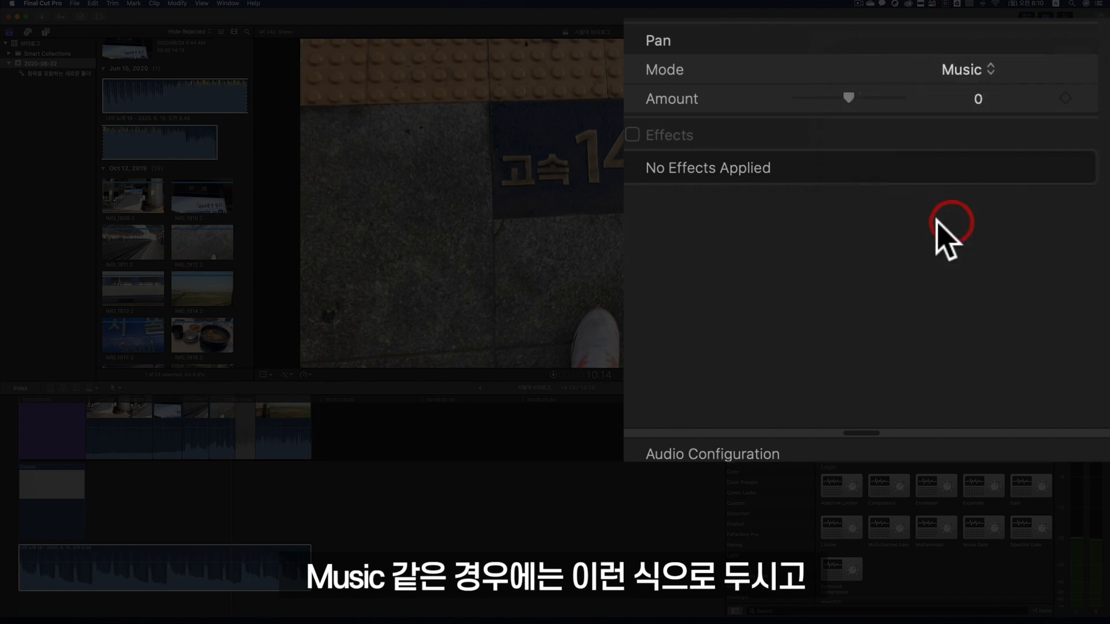
pyautogui.click(554, 371)
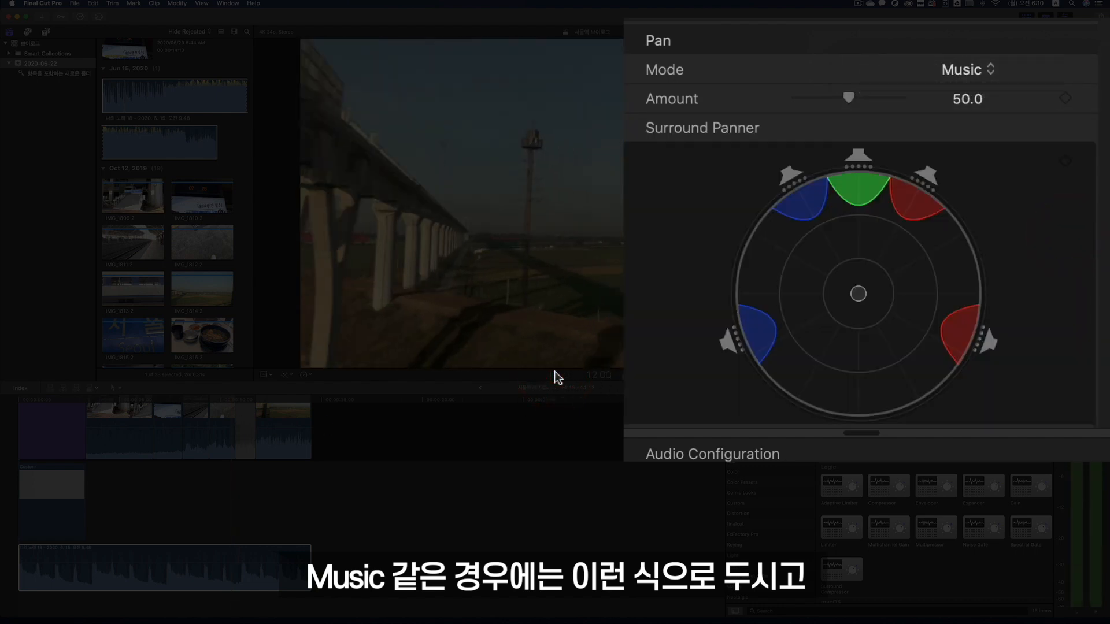
pyautogui.click(554, 371)
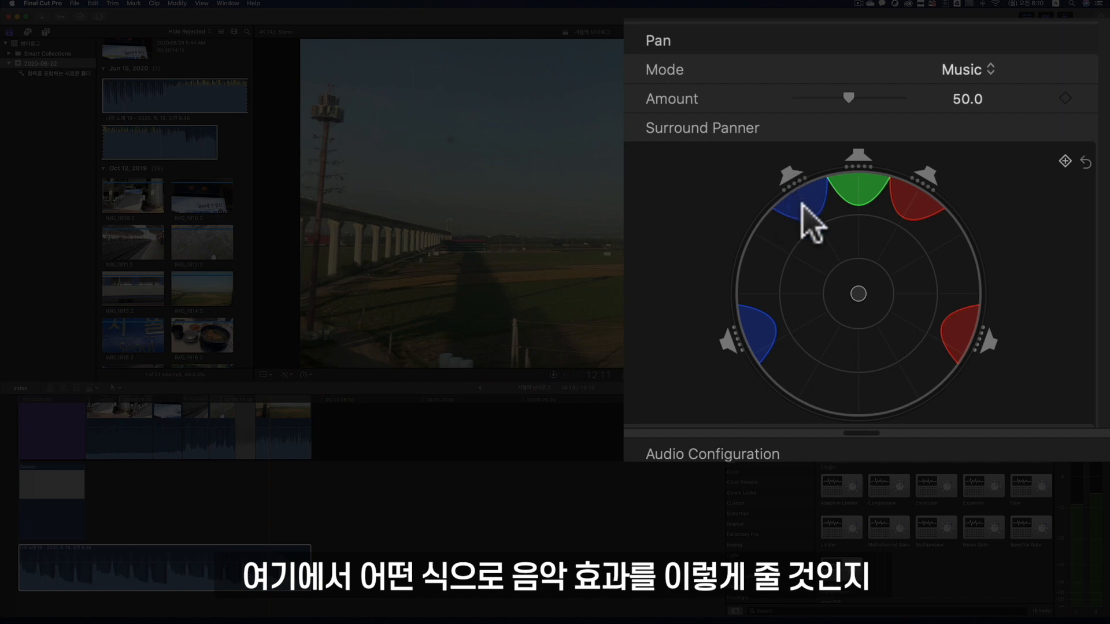
# - Shift the music clip's surround panner point forward towards the centre speaker and play the project from the start to hear it
pyautogui.moveTo(801, 204); pyautogui.dragTo(854, 243)
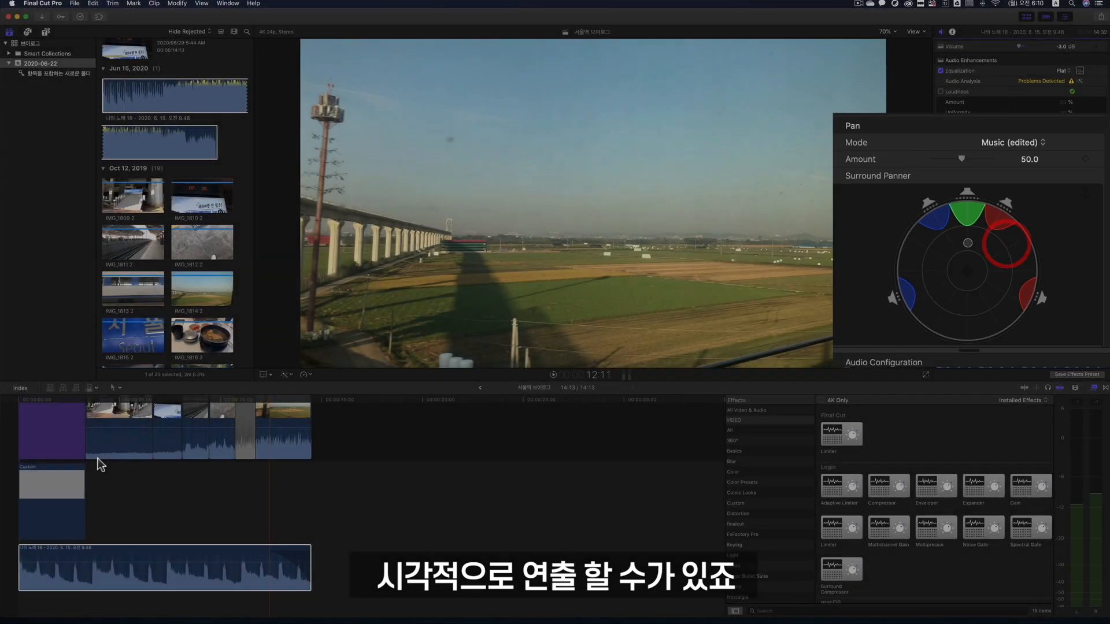
pyautogui.press('Home')
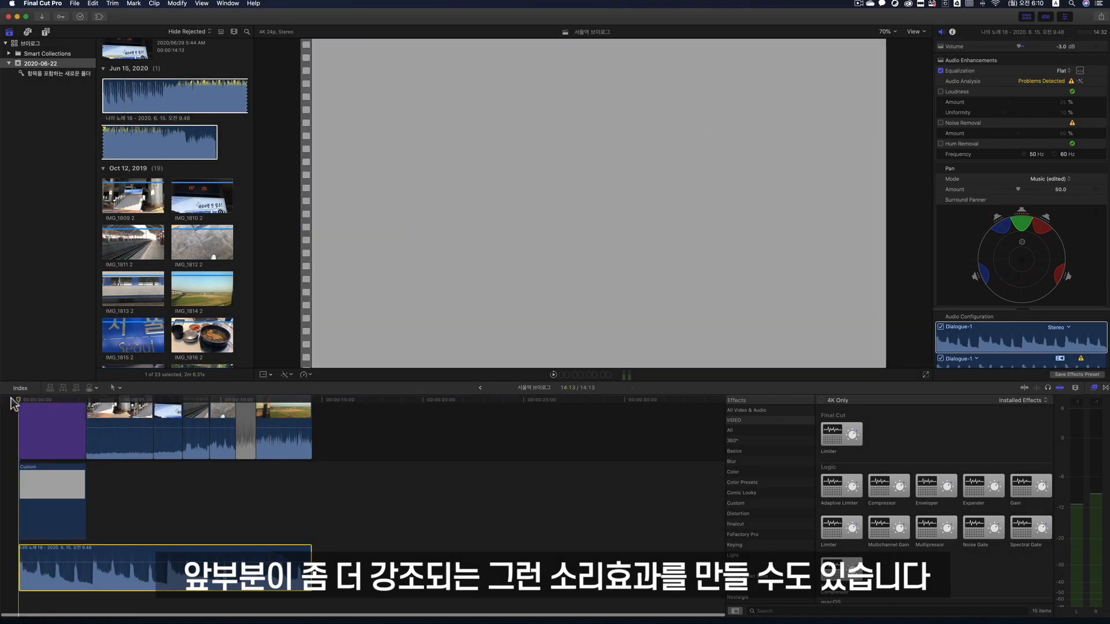
pyautogui.click(552, 376)
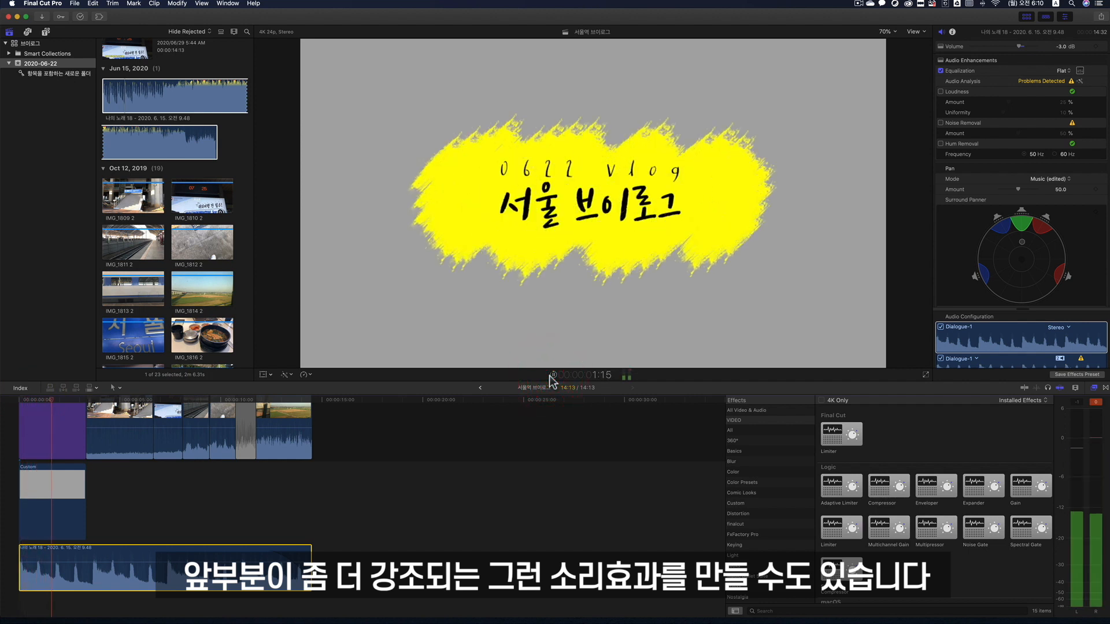
pyautogui.click(552, 375)
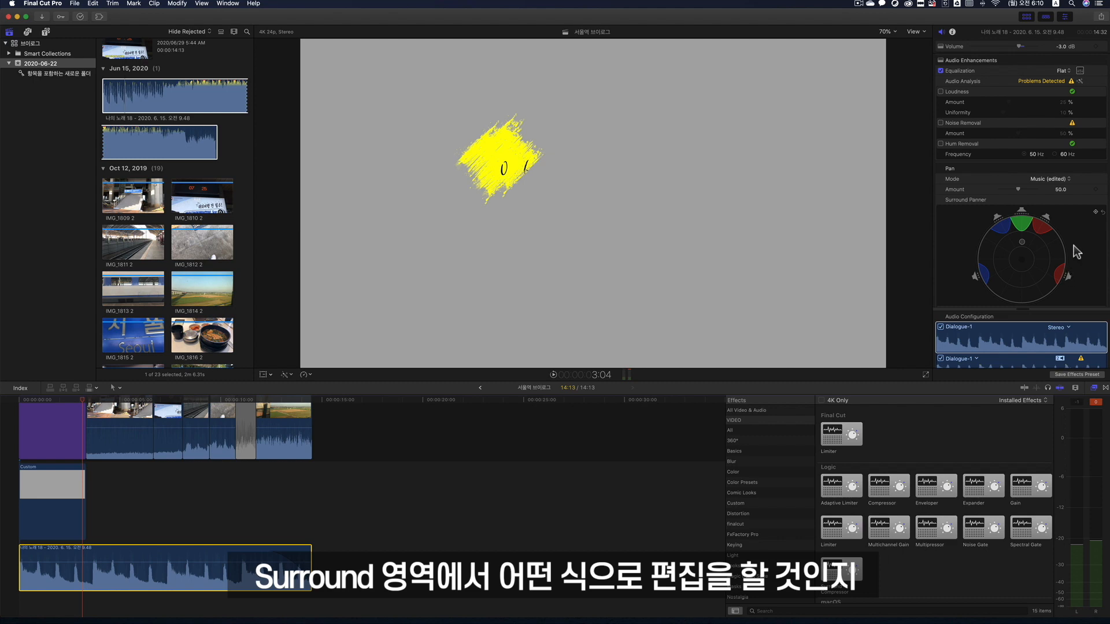
# - Apply the Logic Compressor effect to the background music clip in the timeline
pyautogui.scroll(-3, 1073, 245)
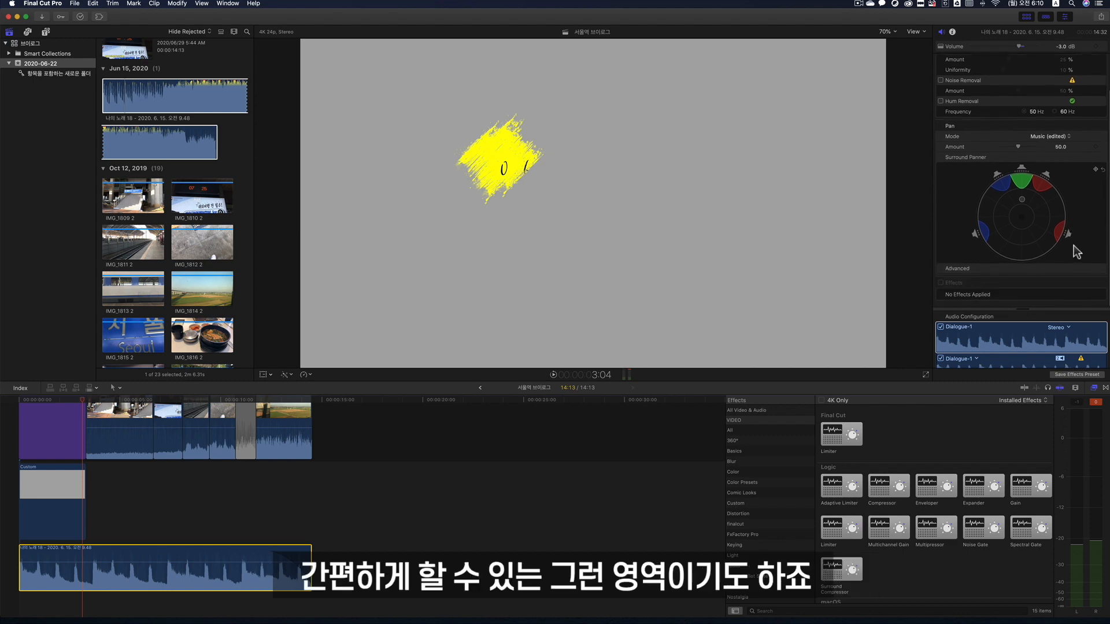
pyautogui.click(1026, 308)
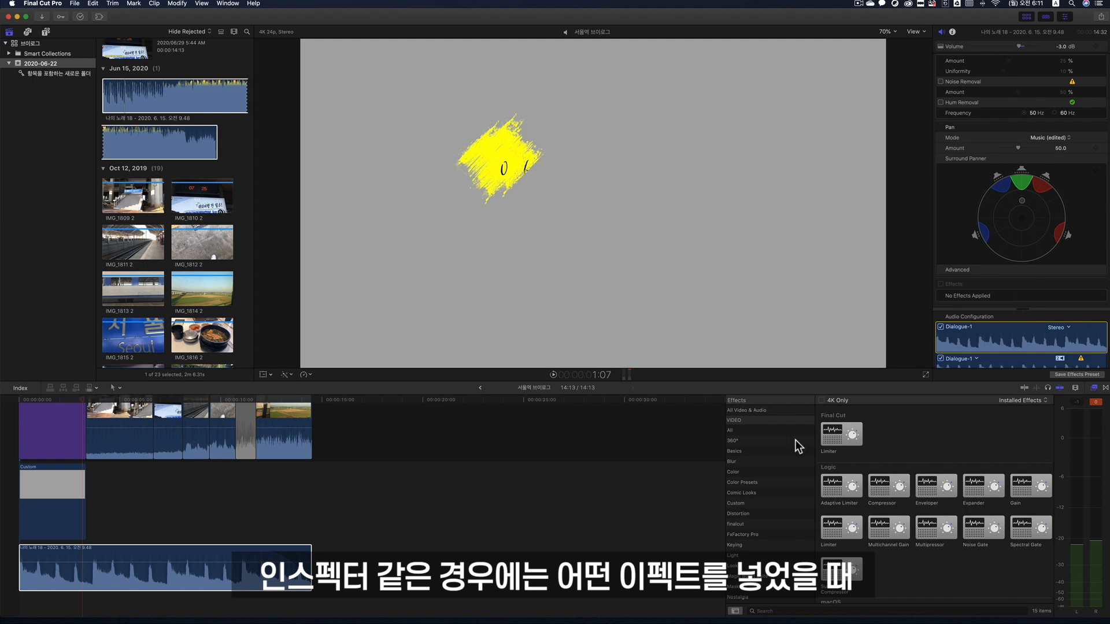
pyautogui.click(881, 489)
pyautogui.moveTo(262, 523); pyautogui.dragTo(203, 551)
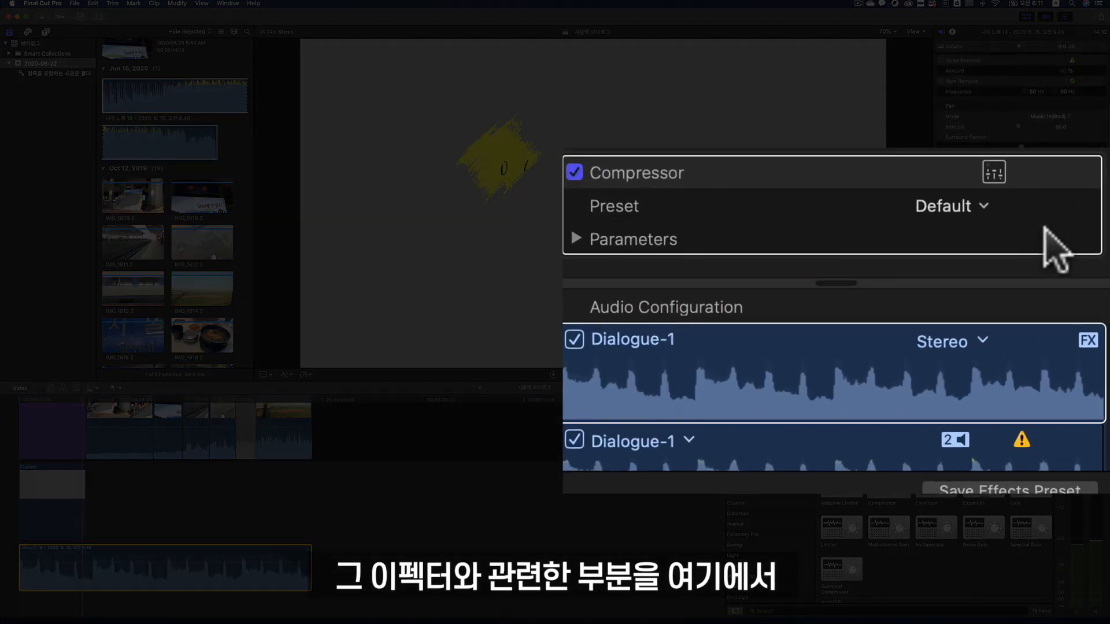
# - Examine the Compressor's detailed controls in its own window, close it, and turn off all effects on the music clip
pyautogui.click(1069, 280)
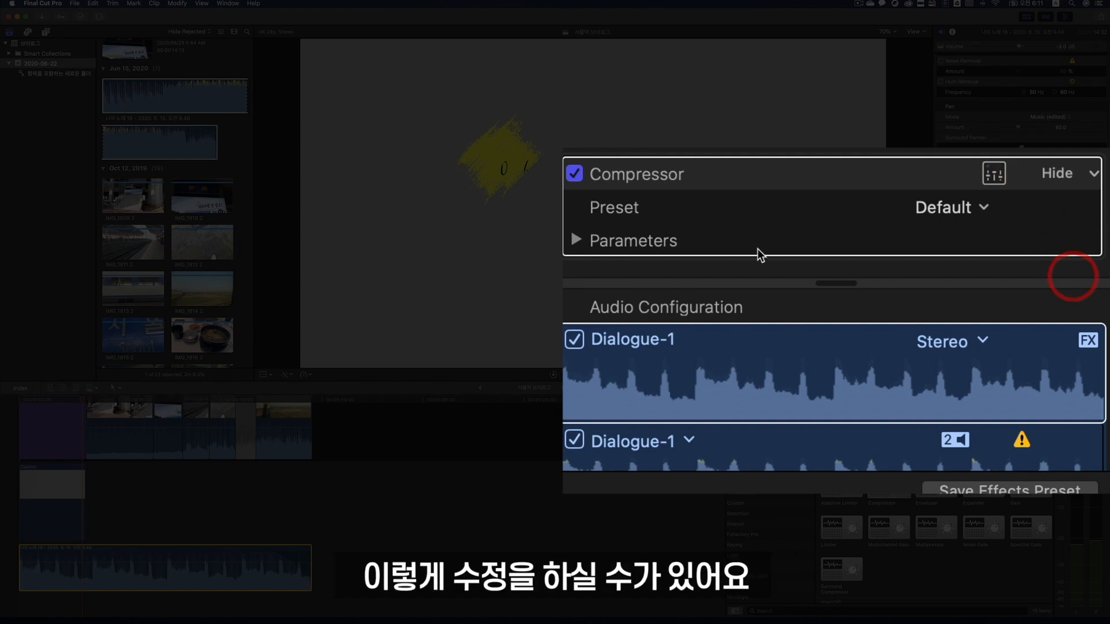
pyautogui.moveTo(355, 287); pyautogui.dragTo(826, 199)
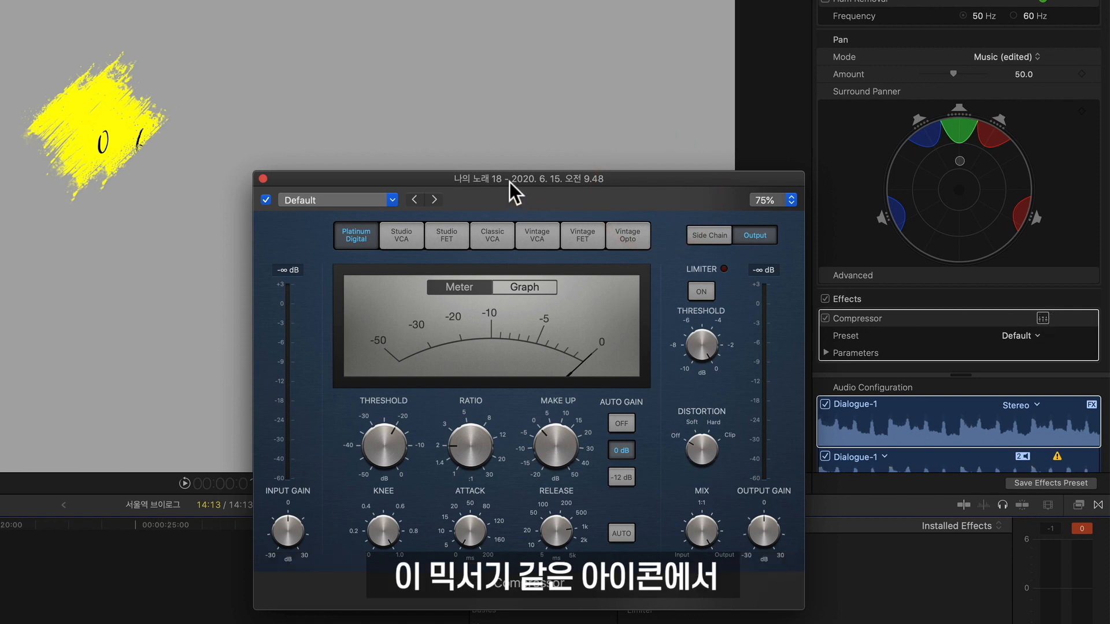
pyautogui.moveTo(509, 182); pyautogui.dragTo(507, 154)
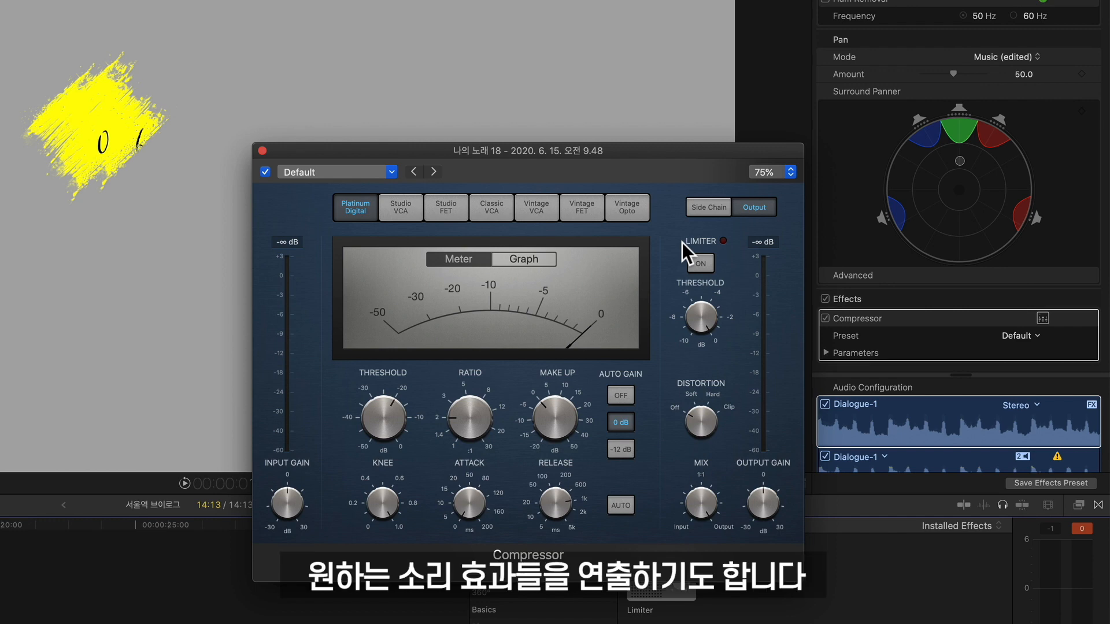
pyautogui.click(263, 151)
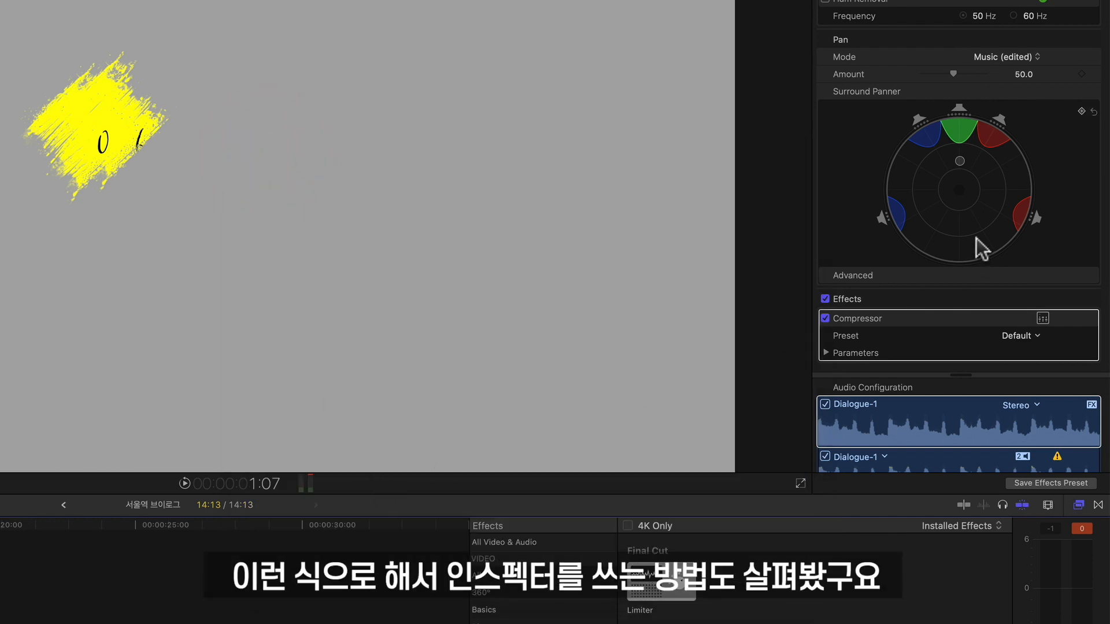
pyautogui.scroll(2, 976, 248)
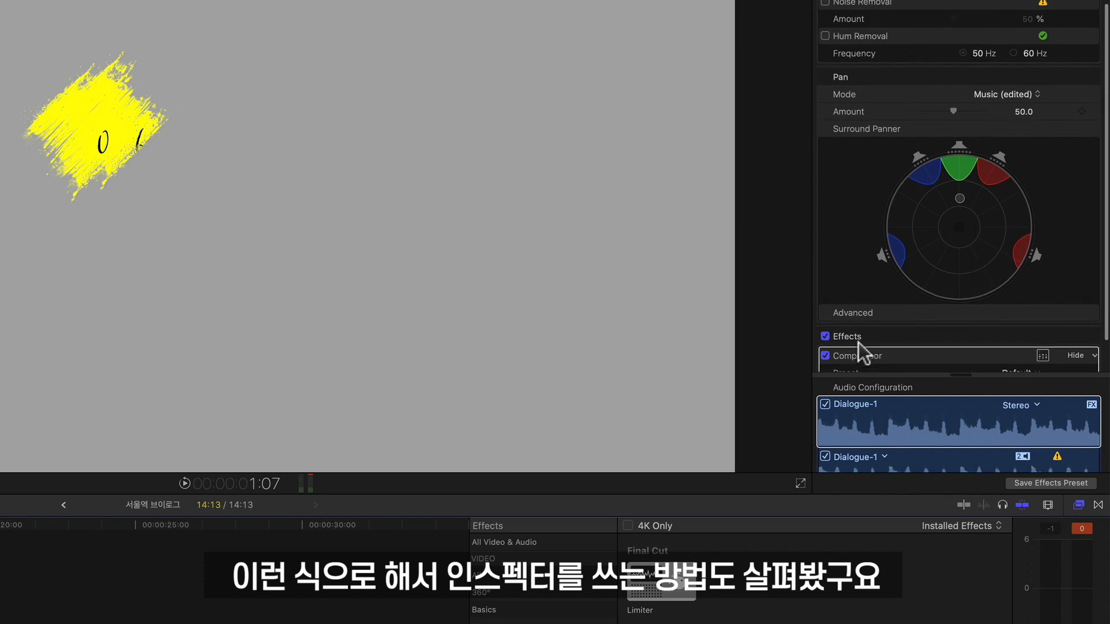
pyautogui.click(824, 342)
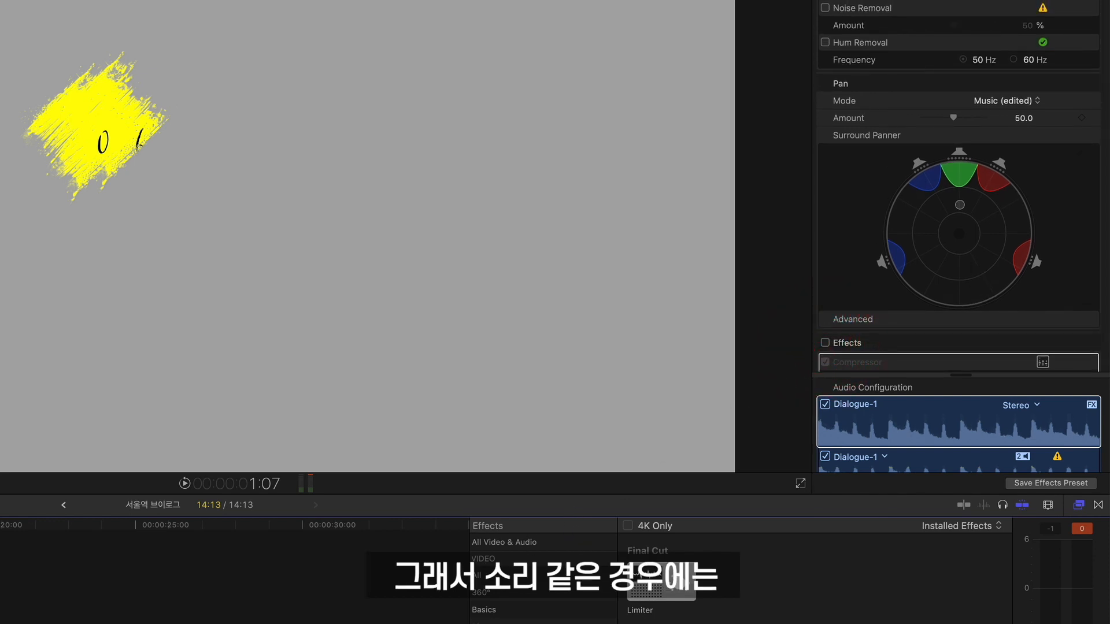